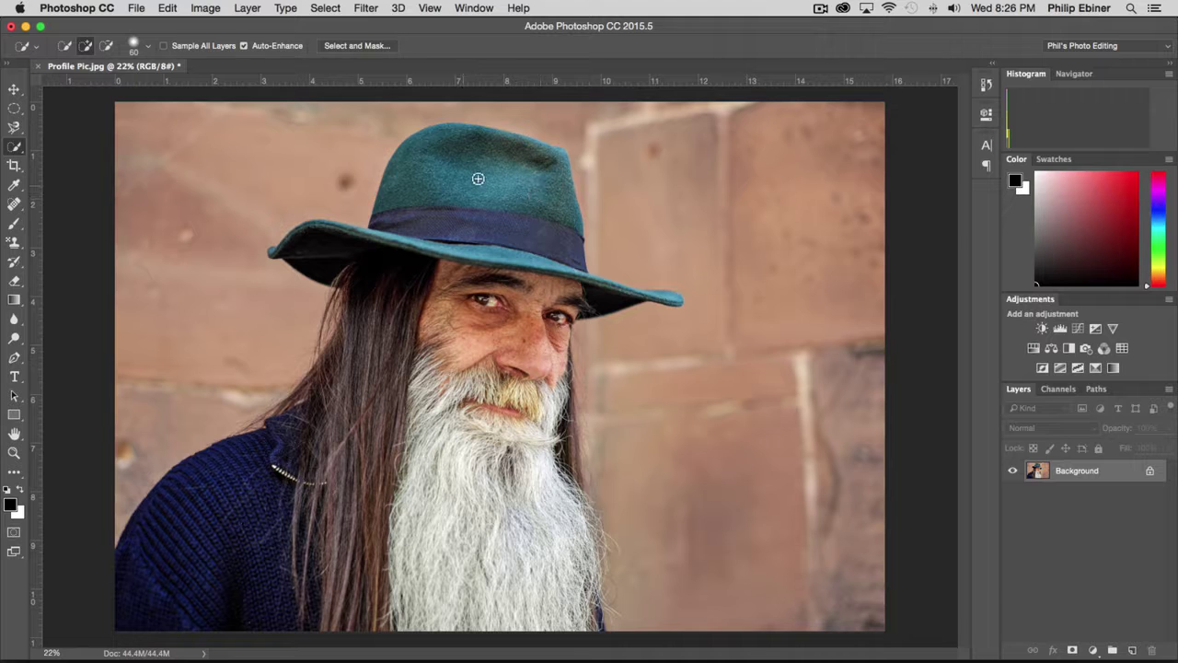
Step: Select the man's hat, face, beard, long hair and blue sweater with the Quick Selection tool
mouse_move(473, 162)
mouse_down()
mouse_move(512, 229)
mouse_move(492, 304)
mouse_move(505, 333)
mouse_move(486, 425)
mouse_move(488, 529)
mouse_move(560, 615)
mouse_move(441, 406)
mouse_up()
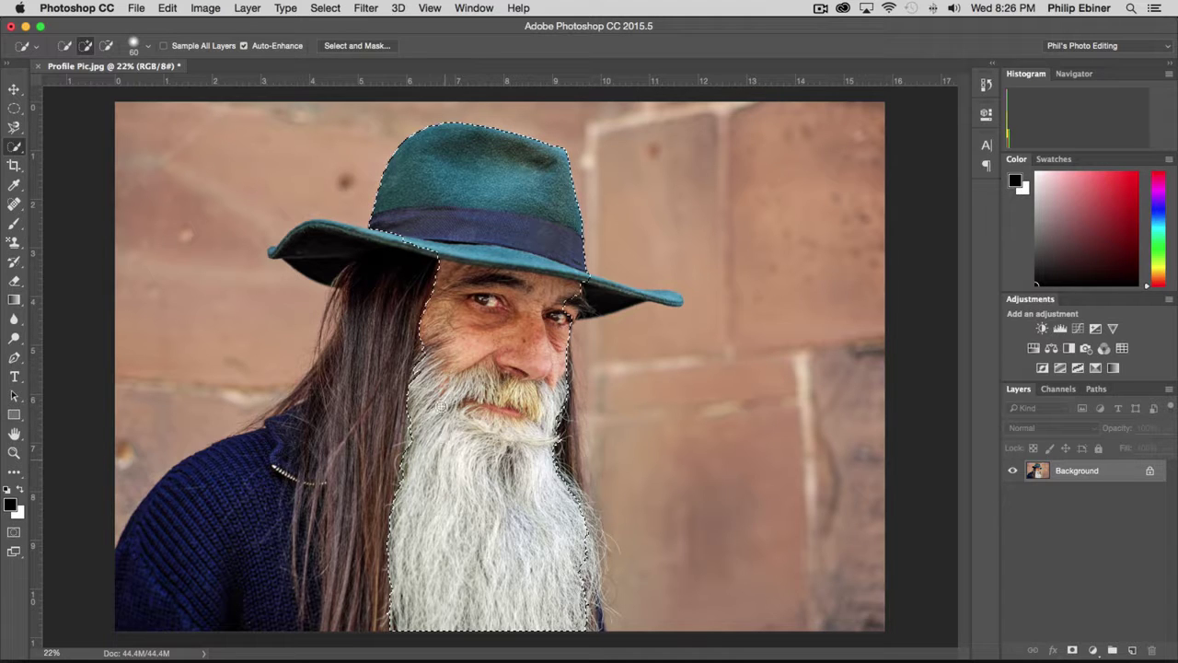
mouse_move(410, 365)
mouse_down()
mouse_move(384, 384)
mouse_move(363, 481)
mouse_move(388, 476)
mouse_up()
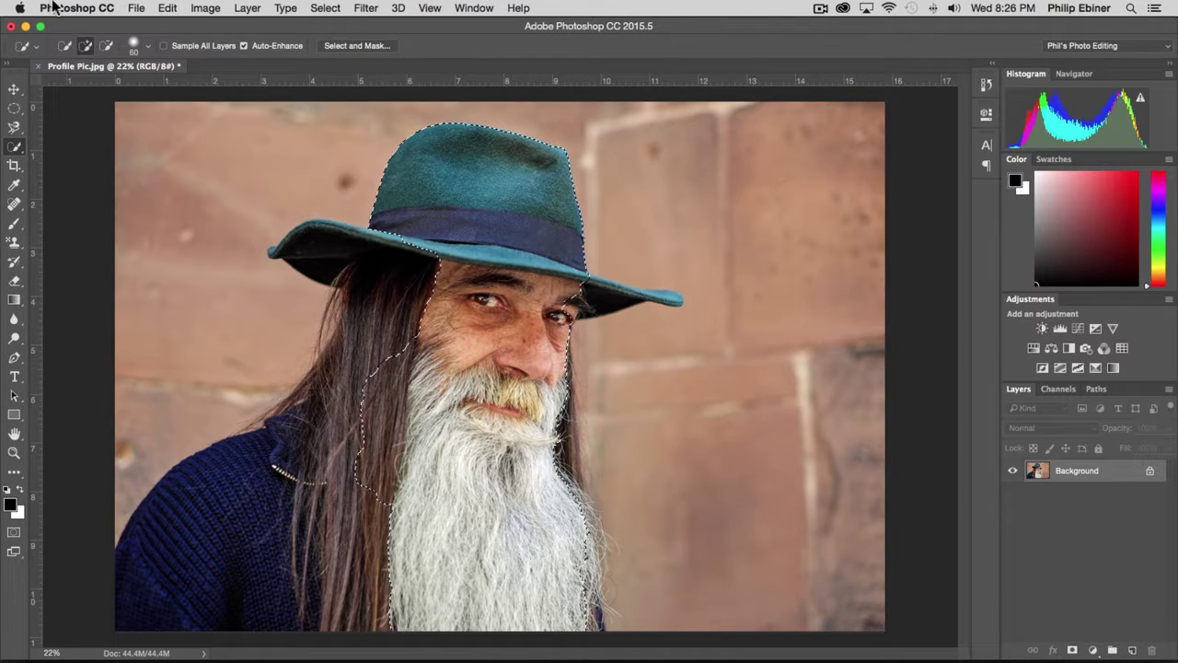
drag(394, 319, 502, 321)
mouse_move(390, 340)
mouse_down()
mouse_move(384, 368)
mouse_move(276, 479)
mouse_move(255, 543)
mouse_move(281, 456)
mouse_up()
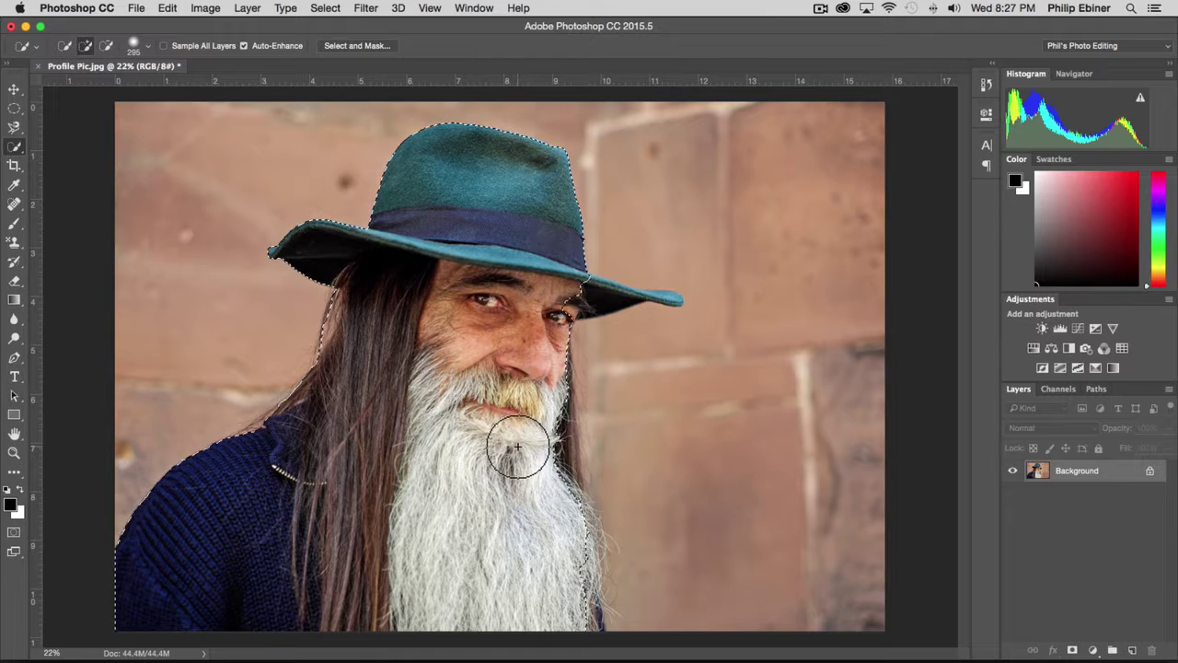
Step: Extend the selection to the hair beside the cheek, the far hat brim and the beard's outer edge, using a 75 px brush
drag(518, 448, 492, 448)
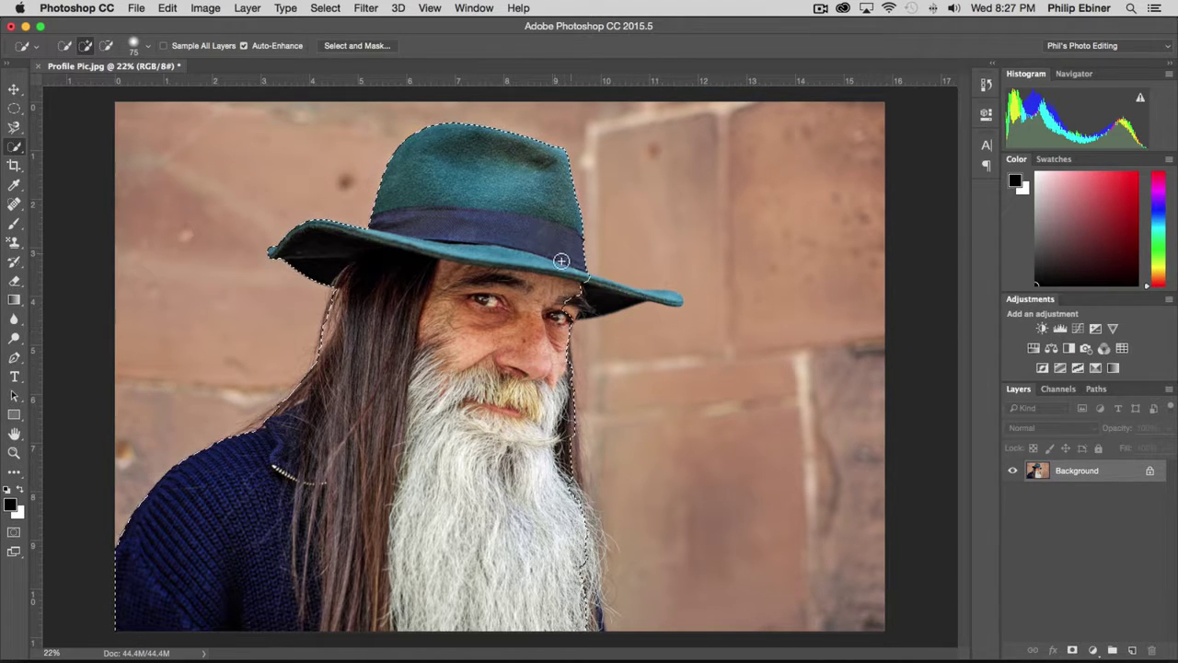
drag(571, 291, 671, 295)
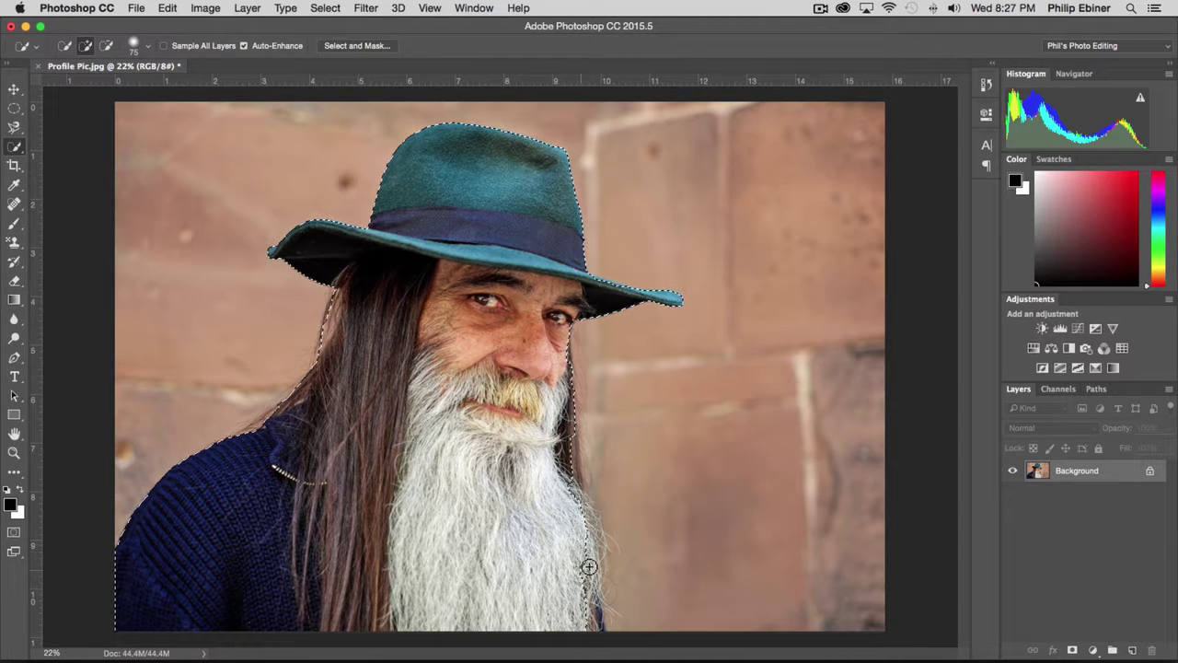
drag(581, 508, 594, 627)
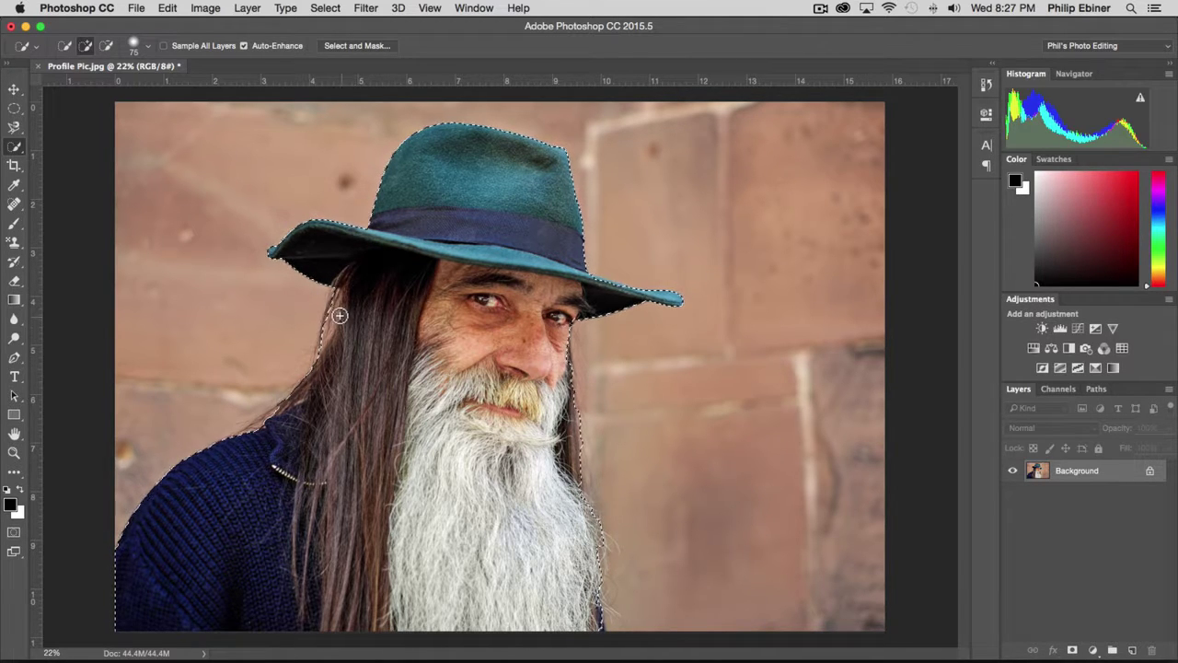
Step: Try subtracting the background gap between the long hair strands below the hat brim with a 35 px brush, and add it back
key(z)
click(376, 319)
click(387, 309)
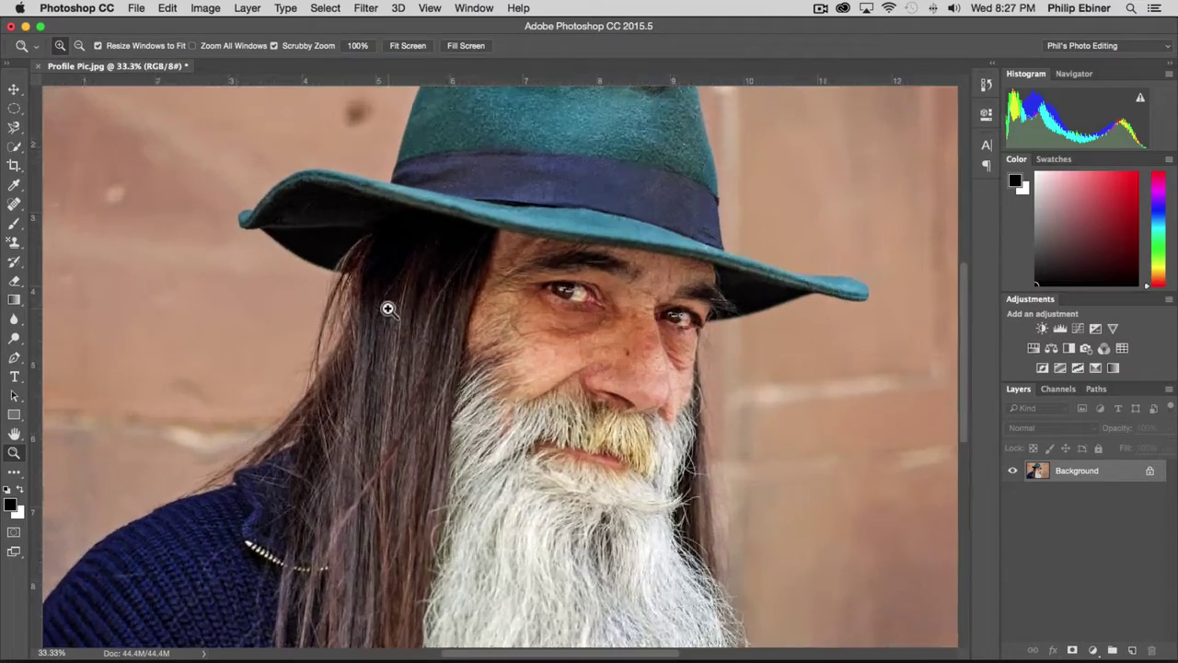
click(369, 315)
click(310, 326)
click(275, 336)
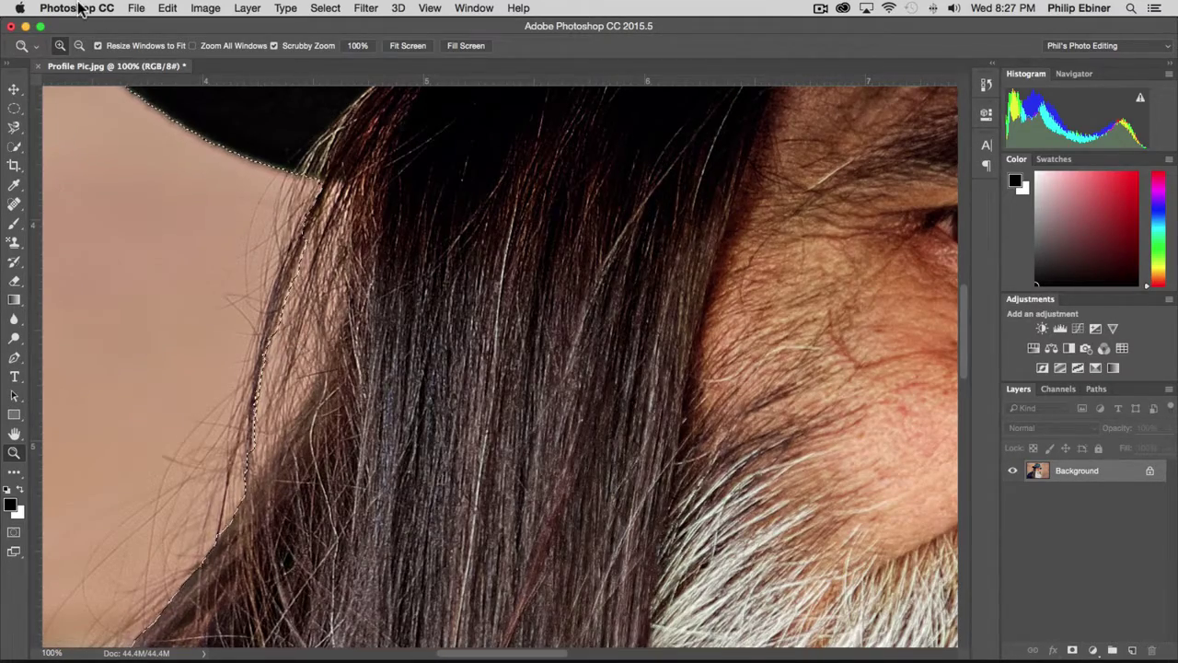
alt+click(138, 221)
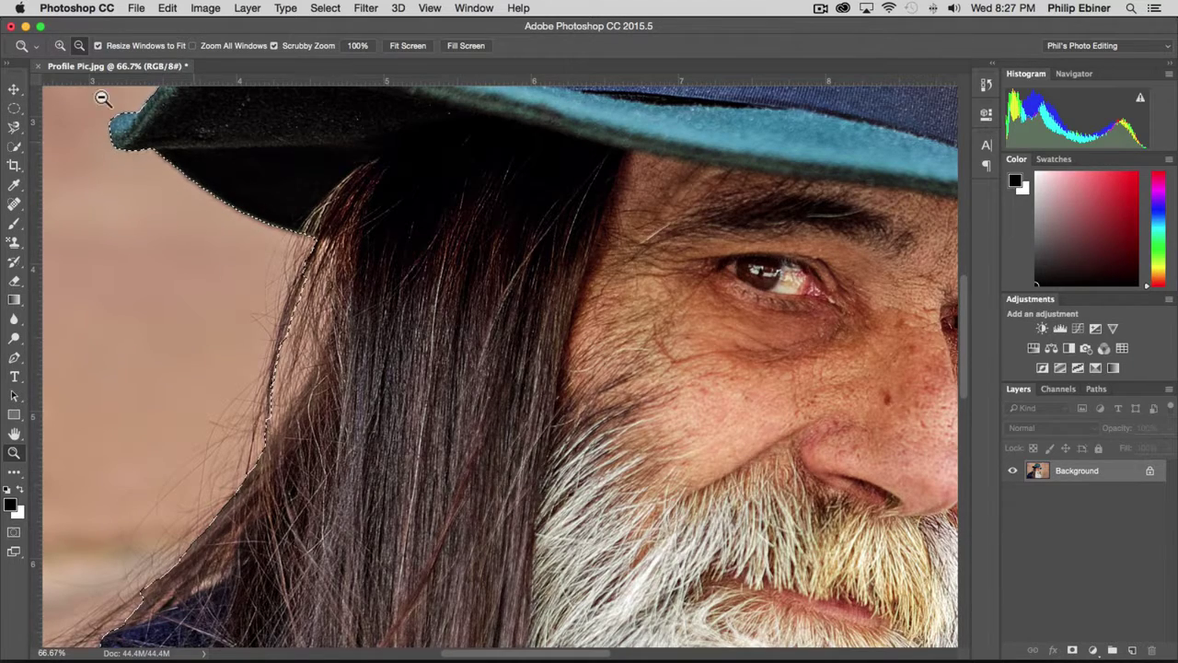
click(15, 147)
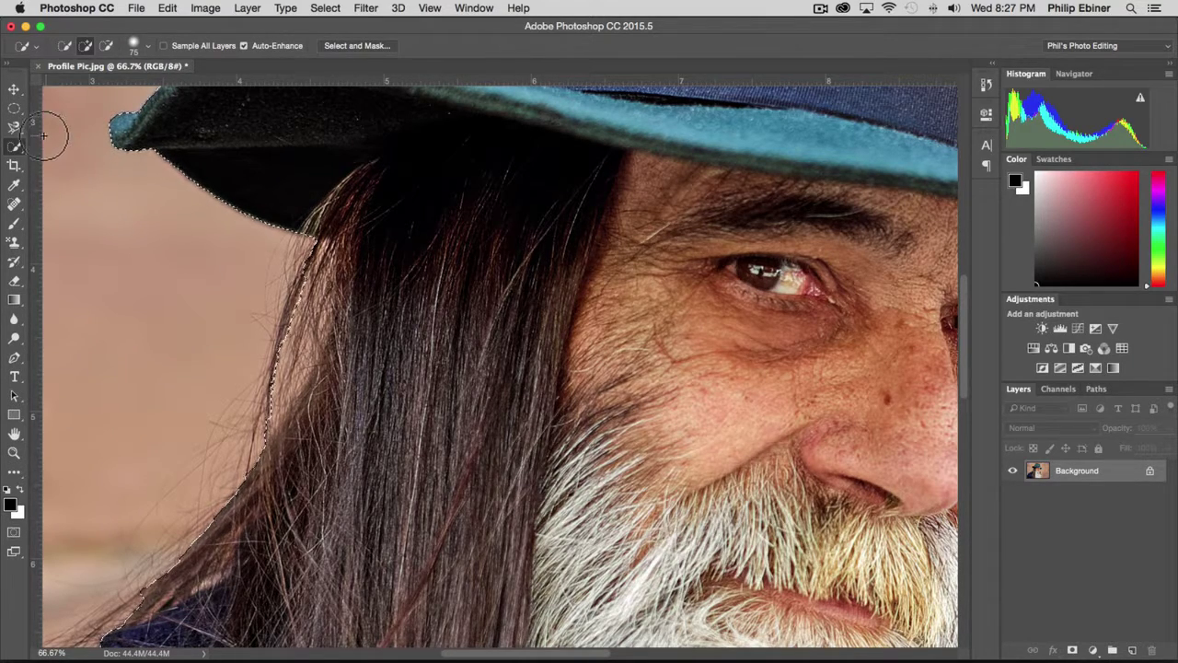
key(alt)
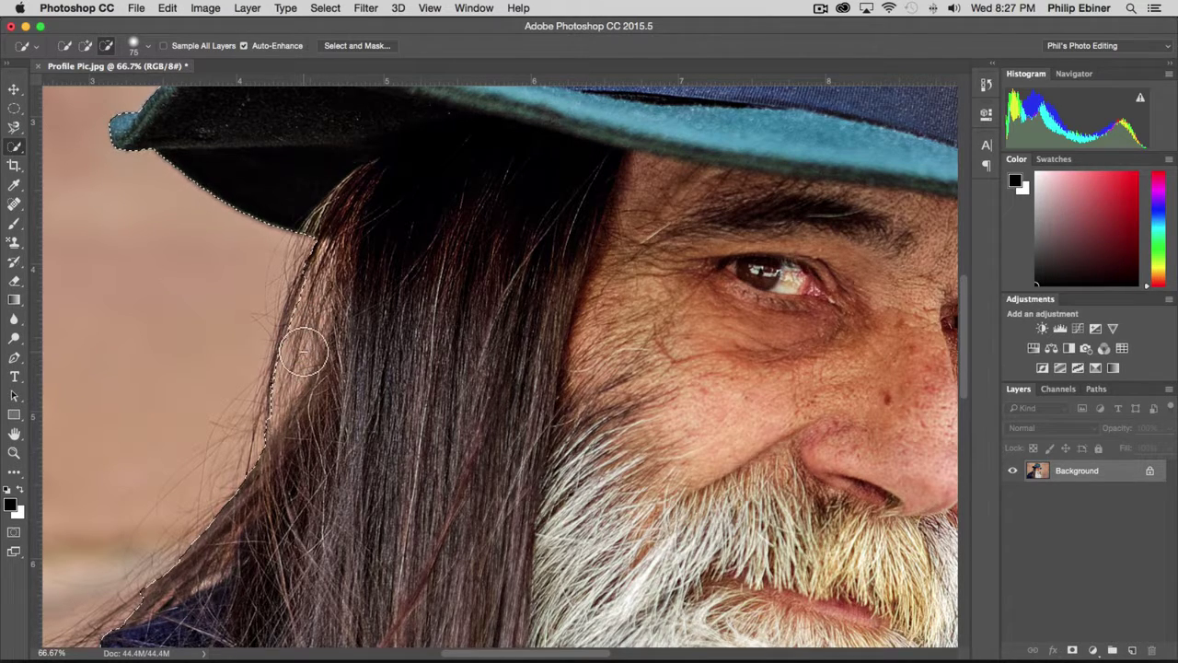
drag(304, 353, 313, 345)
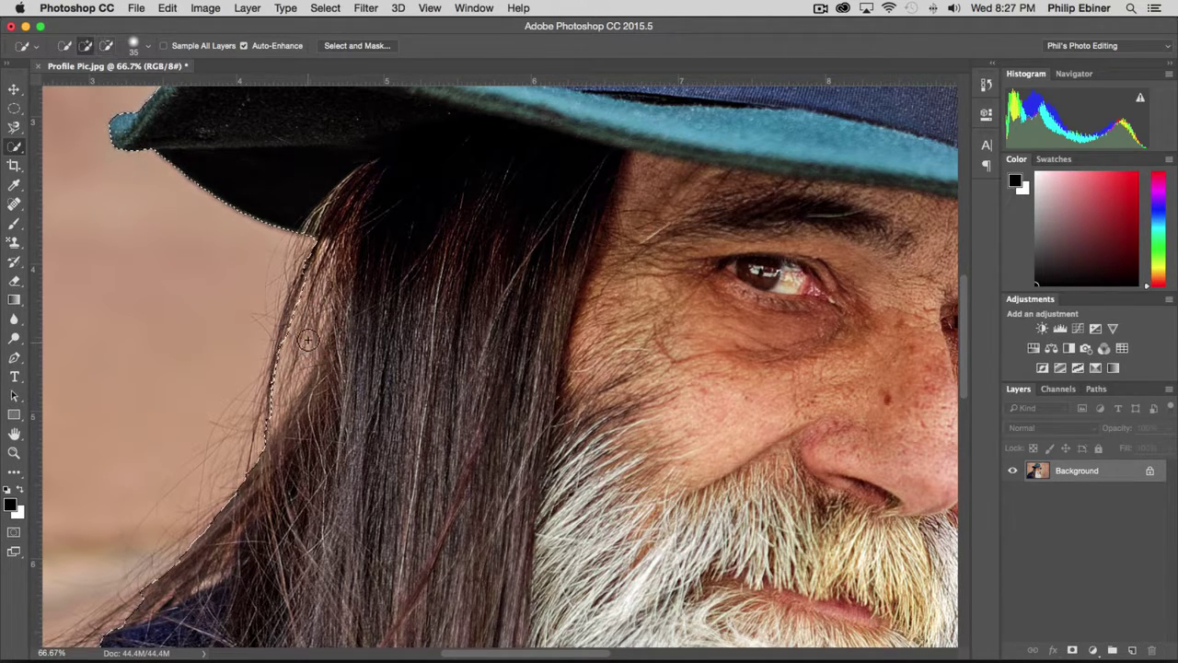
click(106, 46)
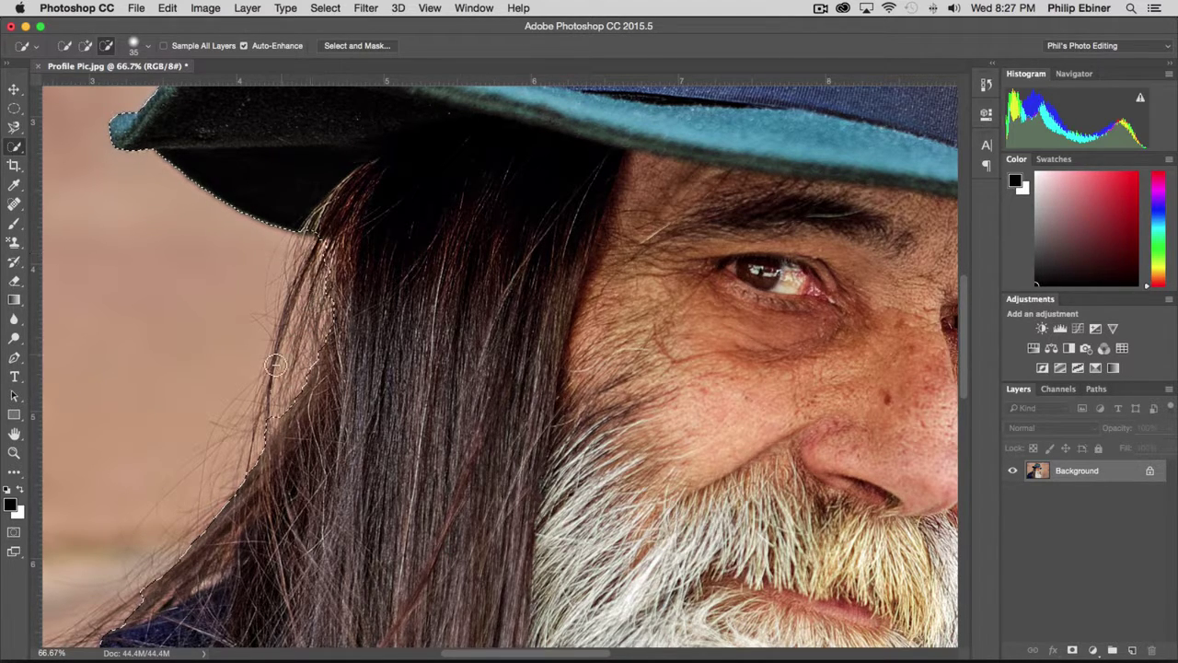
drag(308, 349, 322, 265)
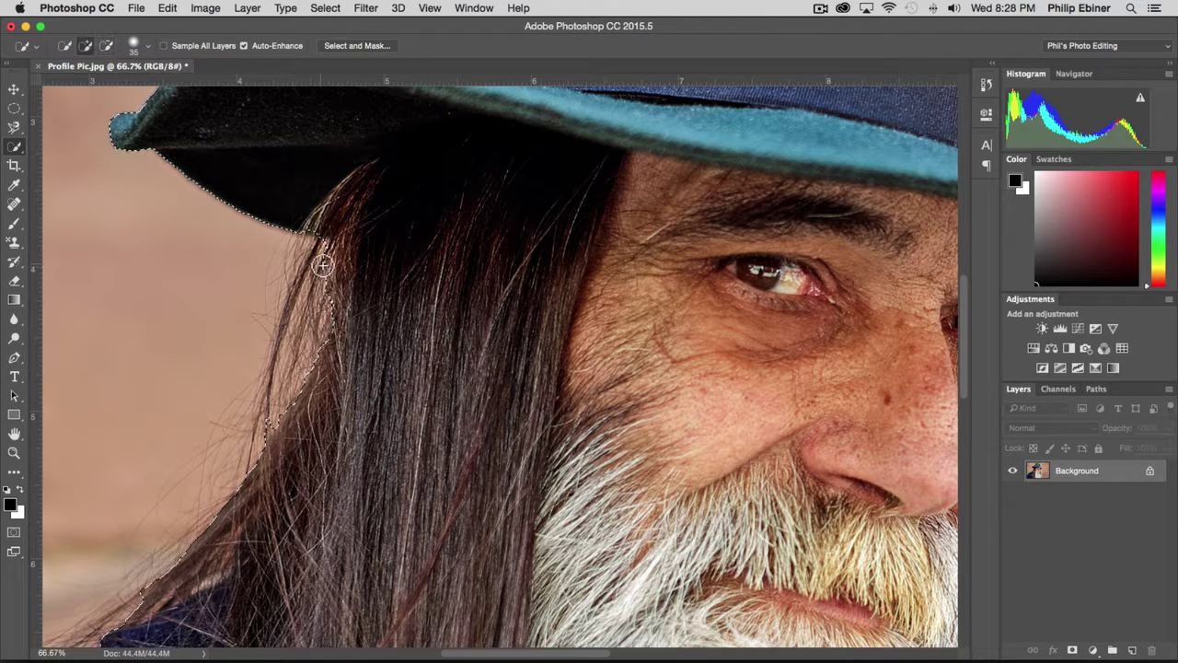
drag(284, 405, 318, 263)
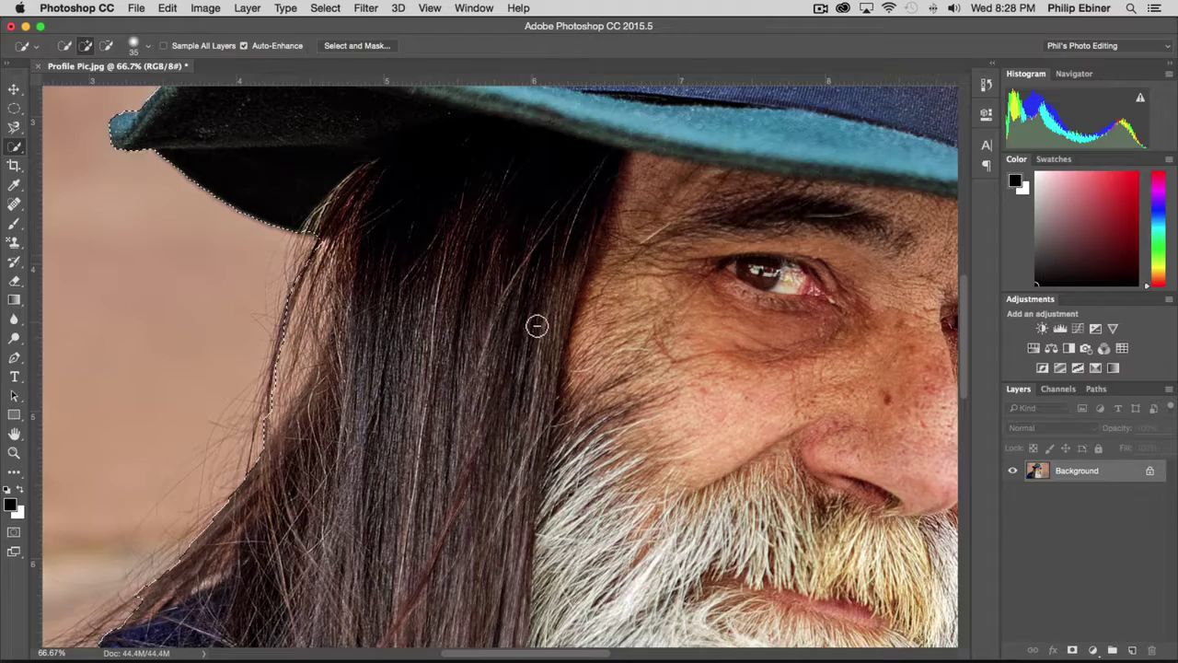
Step: Add the patch of wall below the hat brim beside the man's cheek to the selection
key(z)
click(537, 332)
click(650, 403)
alt+click(661, 405)
alt+click(661, 405)
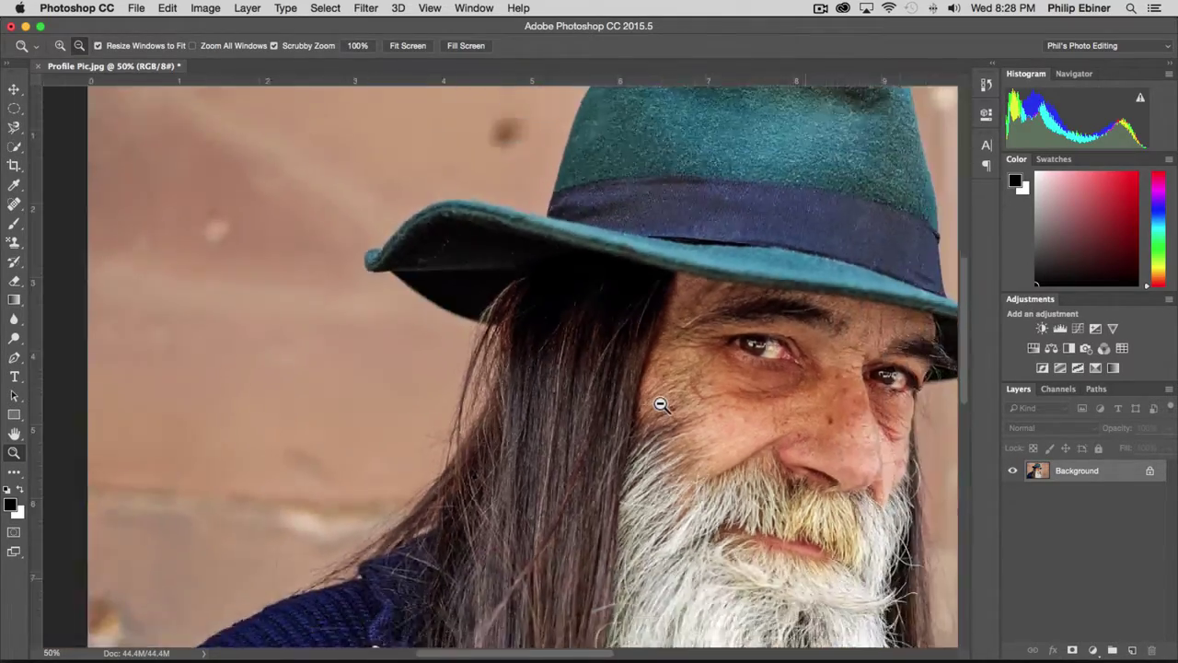
alt+click(657, 402)
key(b)
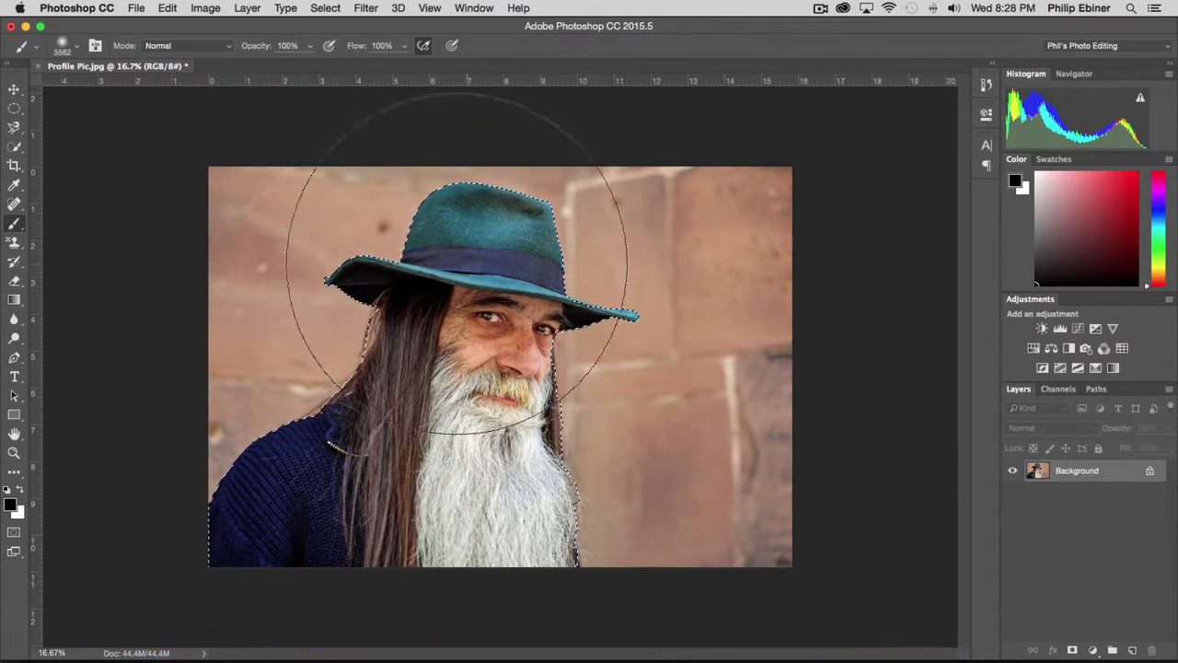
click(14, 147)
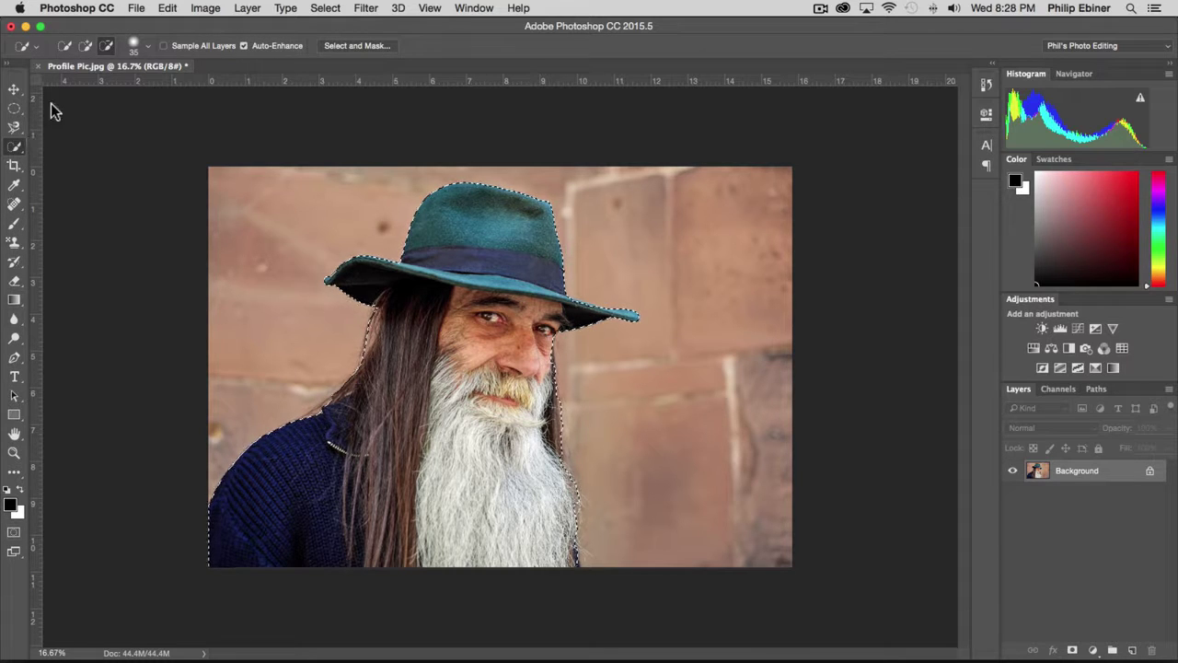
click(86, 46)
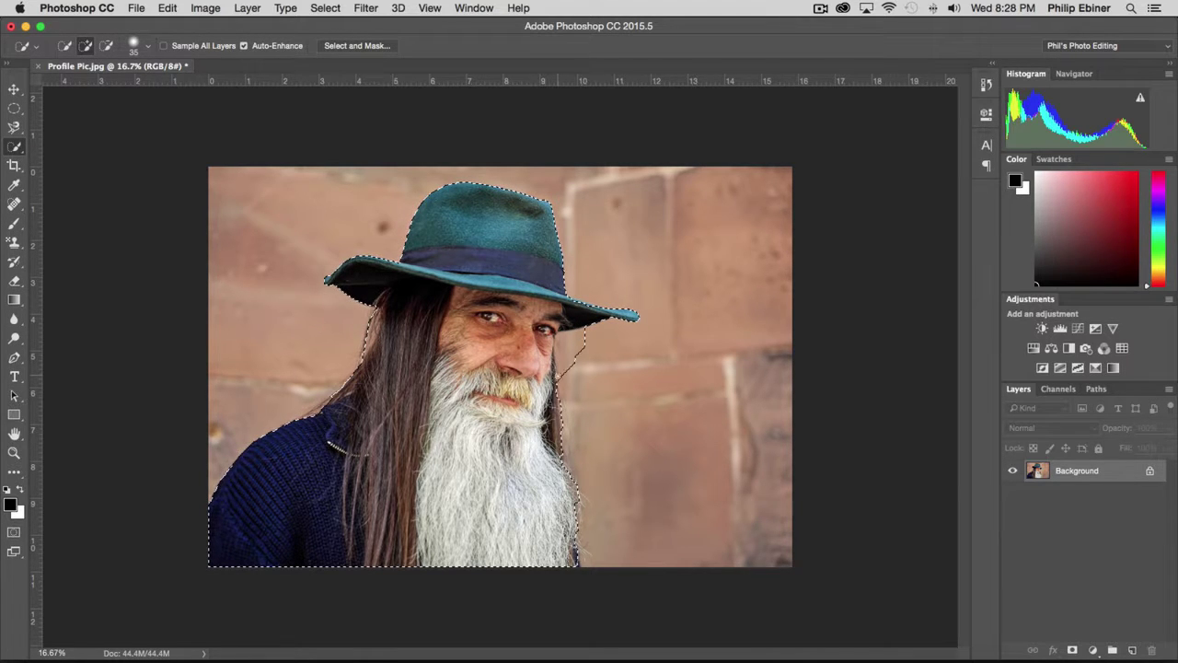
Step: Subtract the patch of wall under the brim beside the man's cheek from the selection
key(z)
click(575, 340)
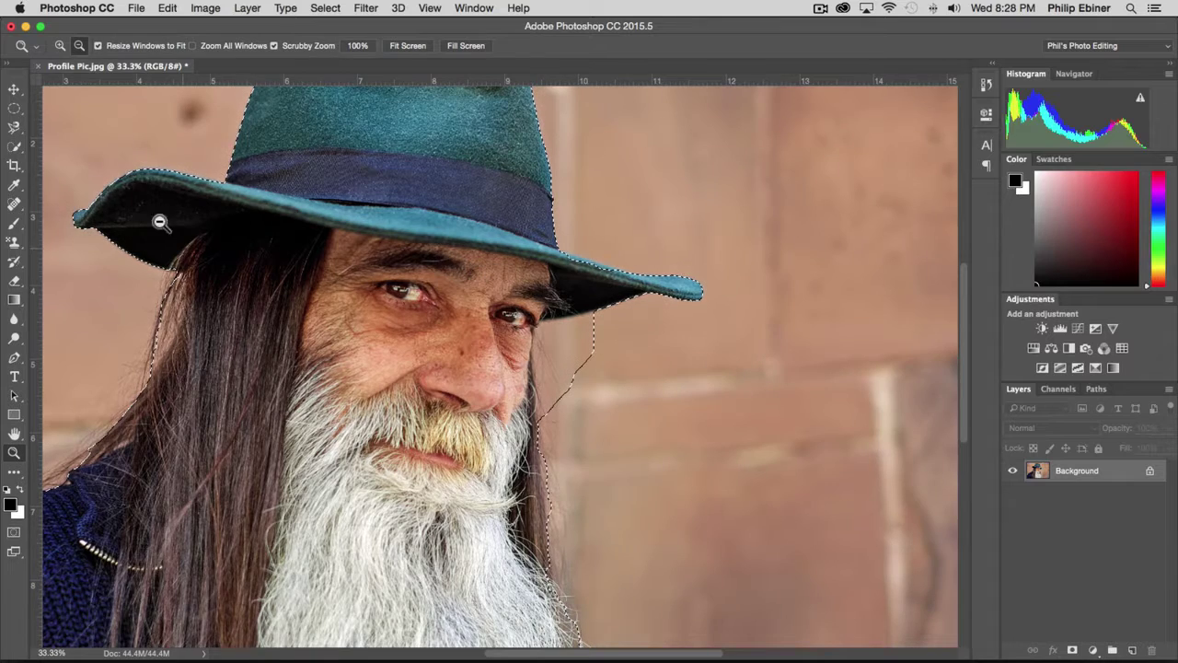
click(14, 147)
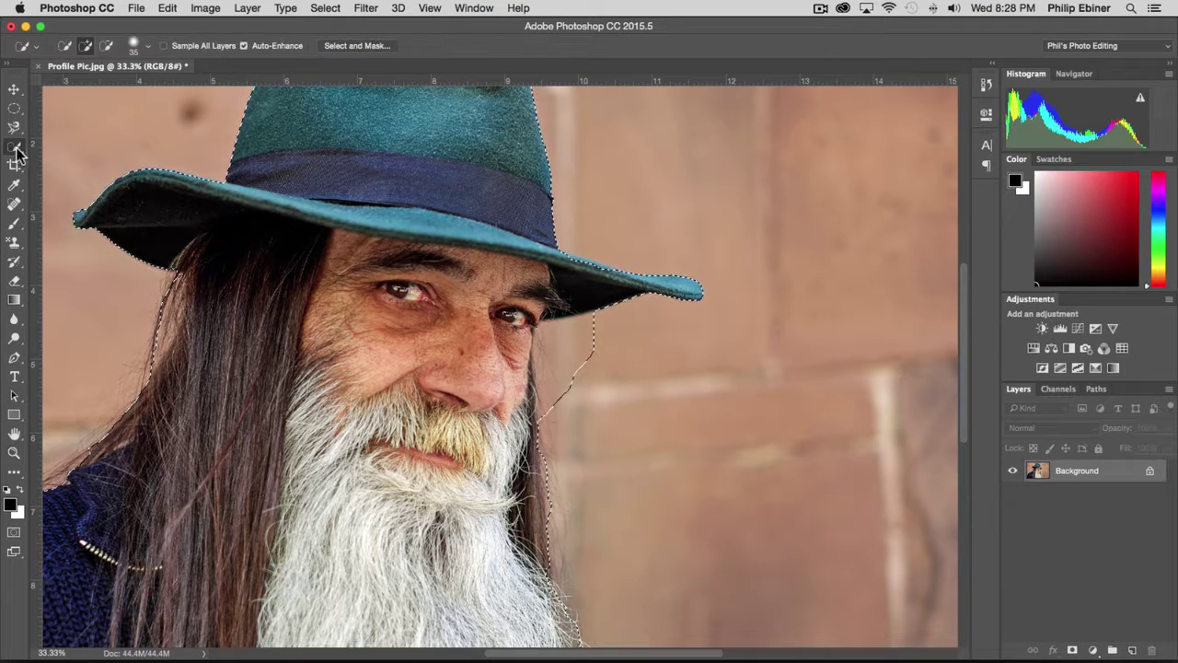
click(106, 45)
drag(594, 324, 566, 350)
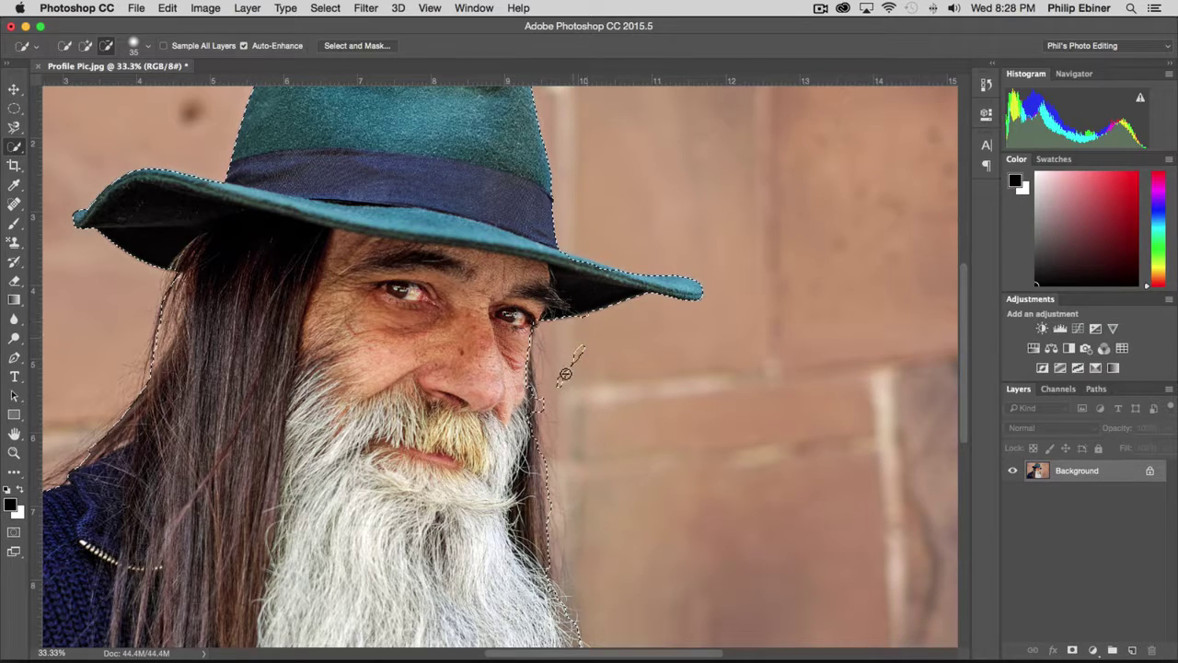
key(z)
click(552, 376)
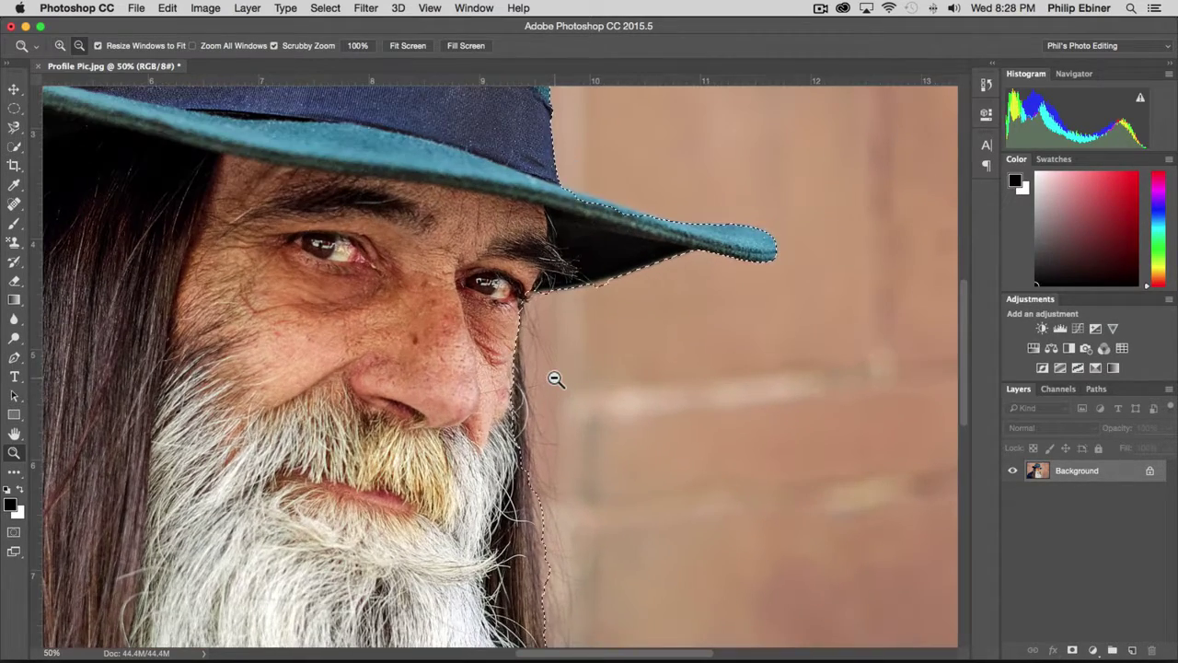
alt+click(546, 377)
alt+click(544, 377)
alt+click(544, 376)
key(w)
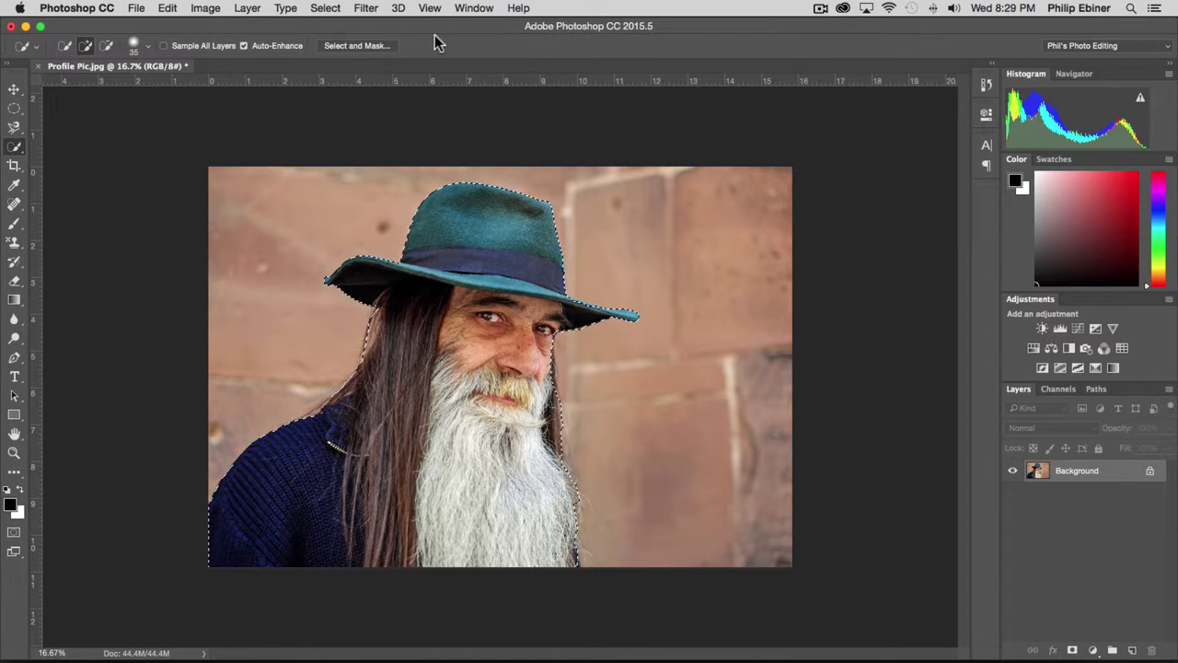
Step: Open Select and Mask, turn on Smart Radius and set the edge detection radius to 63 px
click(365, 46)
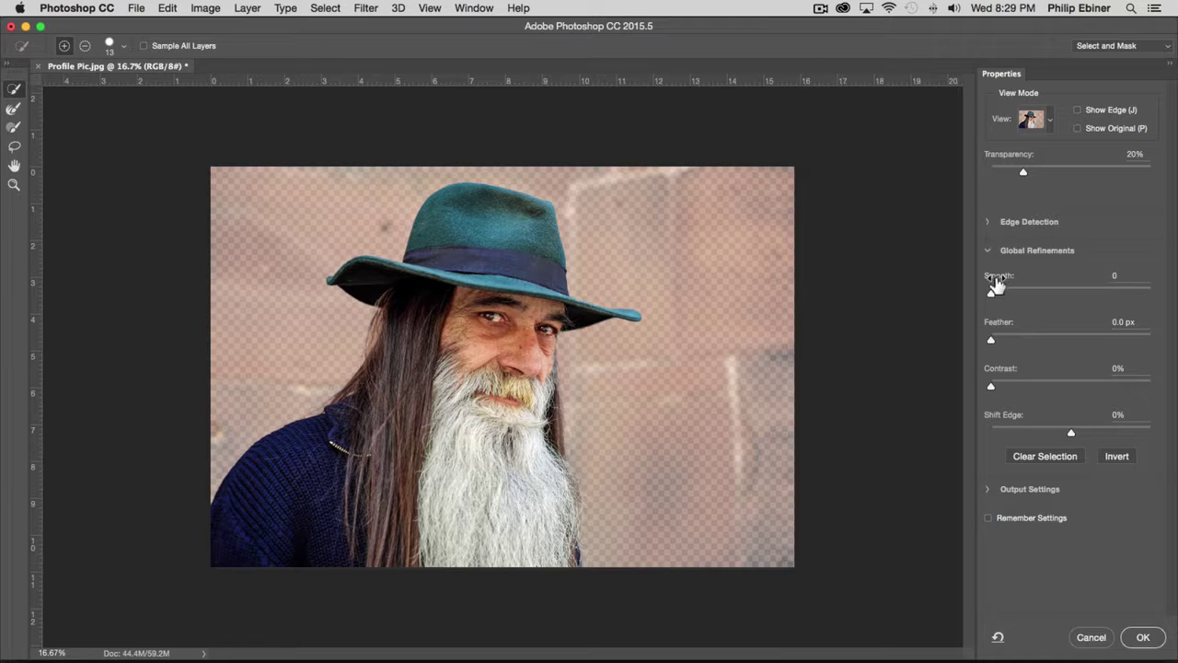
click(988, 222)
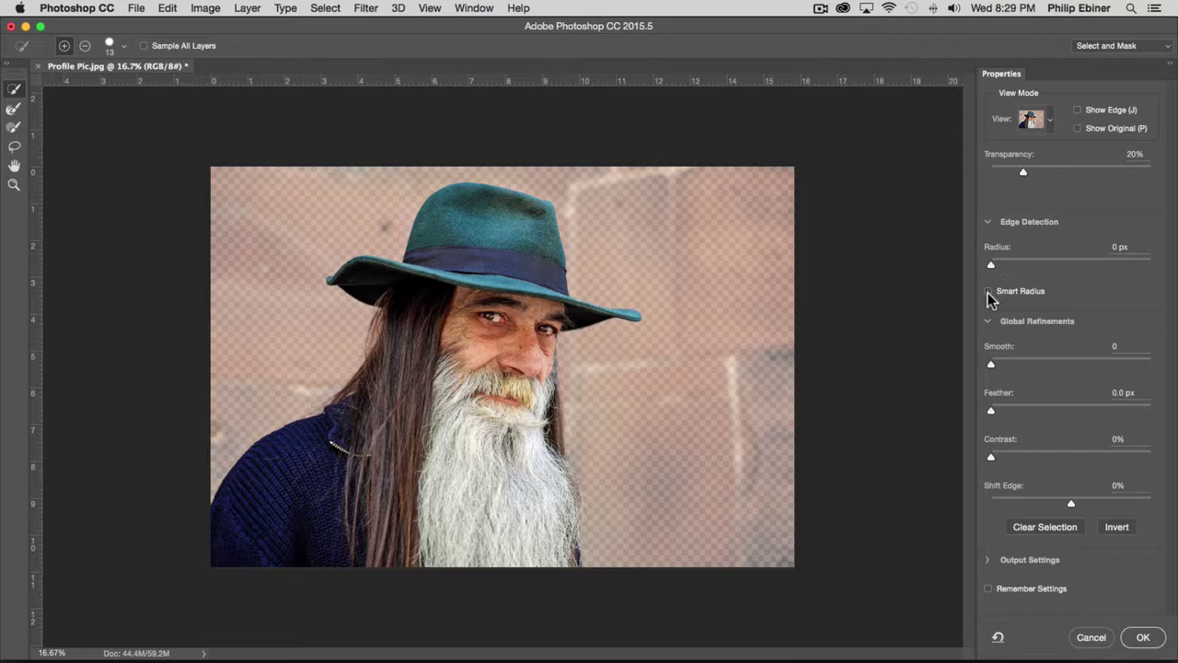
click(1056, 265)
drag(1075, 265, 1044, 265)
Step: Preview the selection as marching ants, return to the onion skin view and examine the hair edges up close
key(z)
key(m)
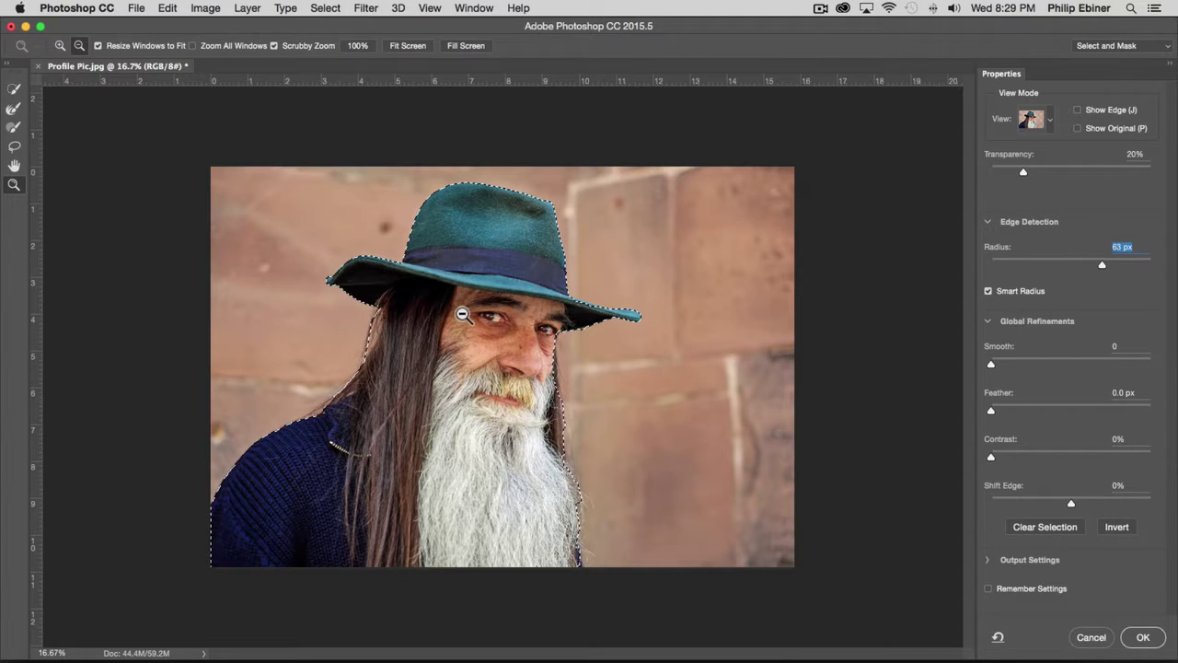
key(o)
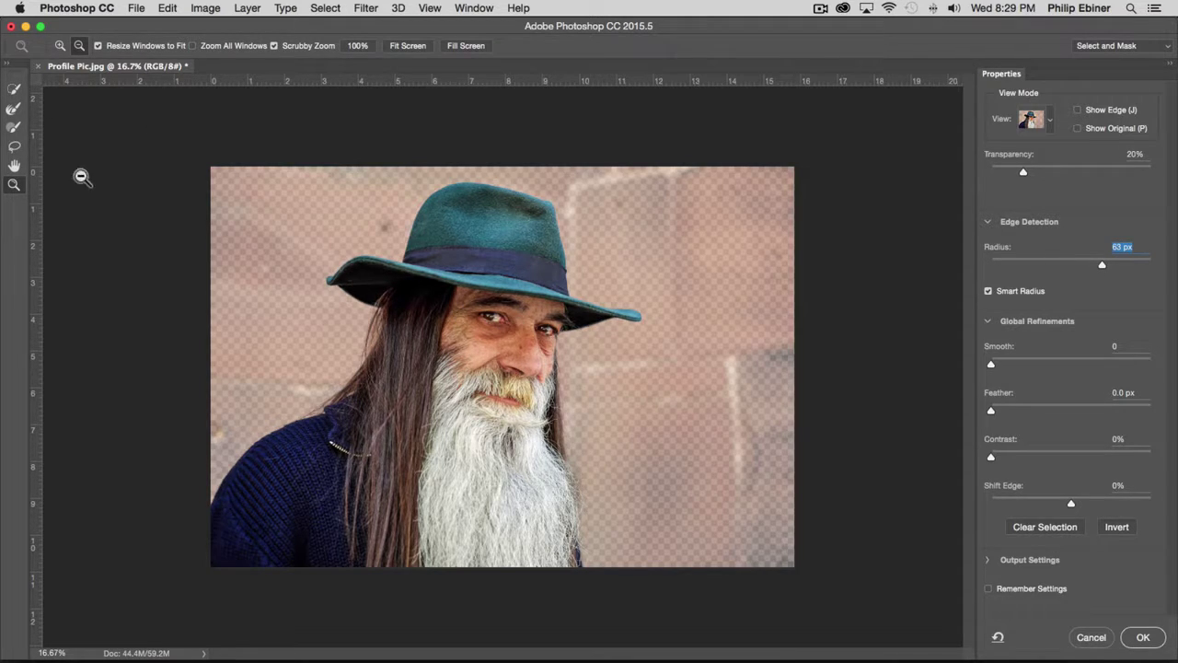
click(60, 45)
click(340, 294)
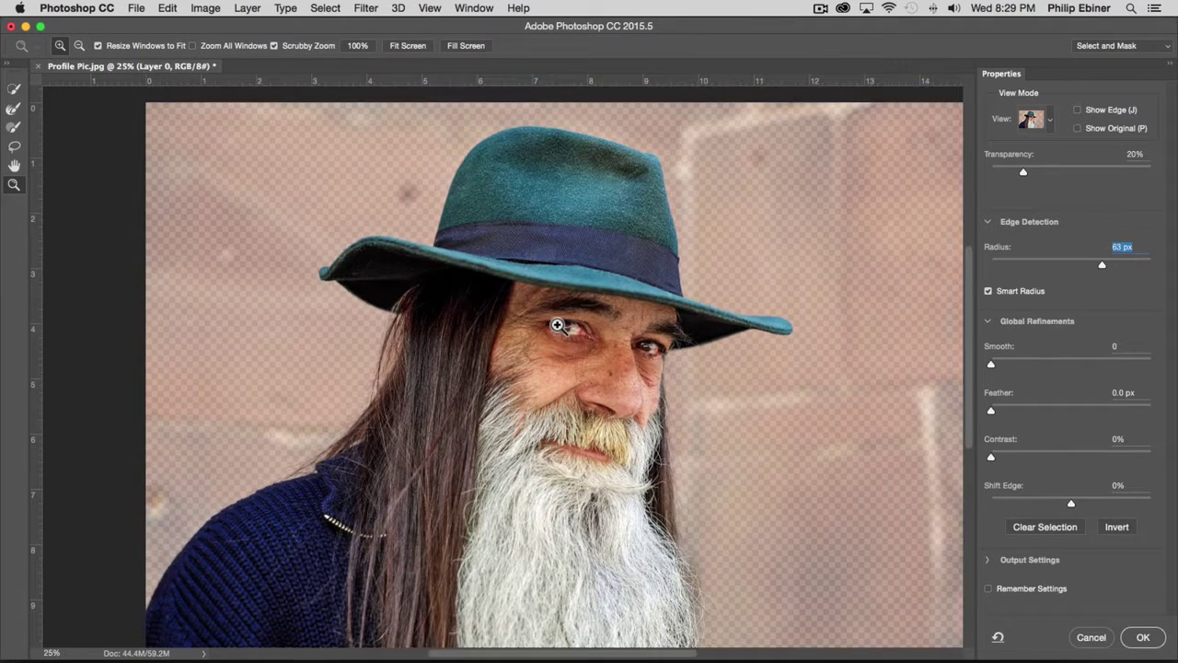
click(561, 328)
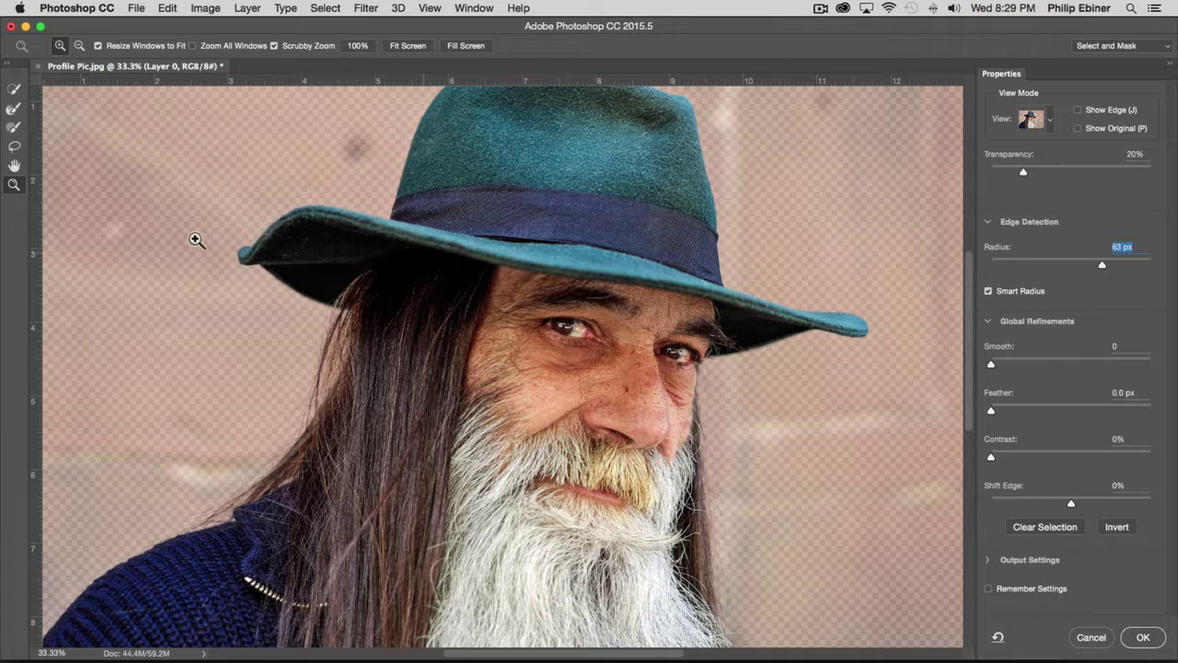
Step: Compare edge detection radii of 10 px and 12 px with Smart Radius off and on, and restore the radius to 63 px
drag(1097, 262, 939, 266)
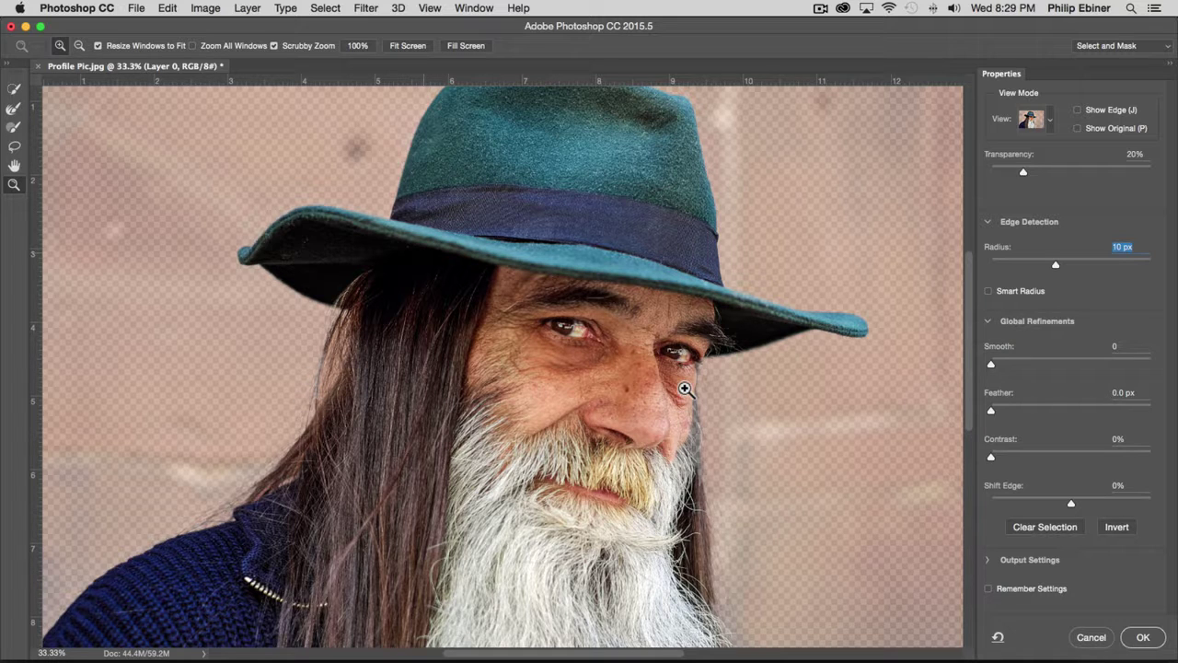
text(0)
key(Return)
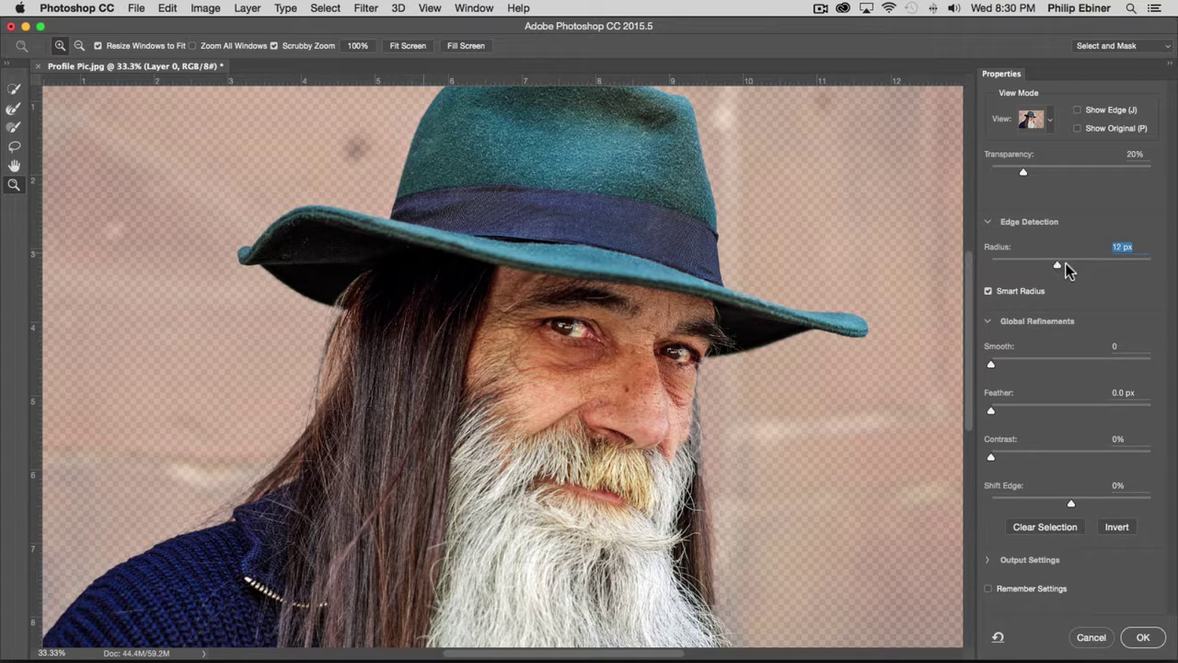
drag(1065, 263, 1083, 263)
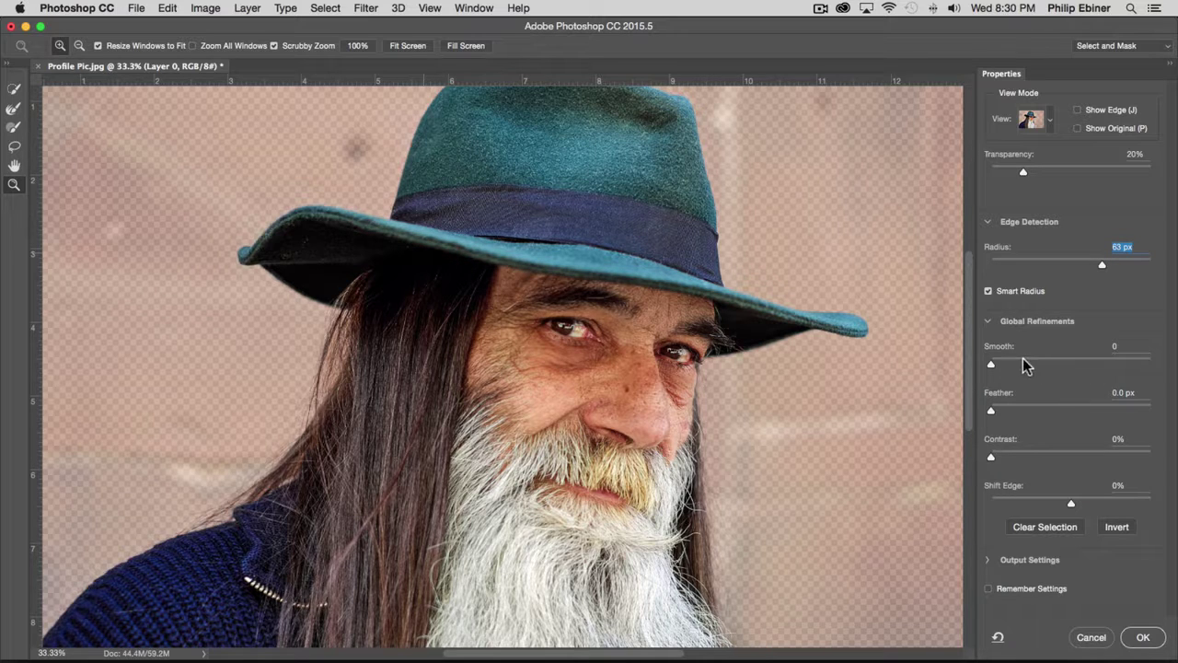
Step: Set the selection's global refinements to Smooth 21 and Feather 1.2 px after trying a much stronger feather
drag(1021, 359, 1042, 359)
scroll(667, 344, up, 2)
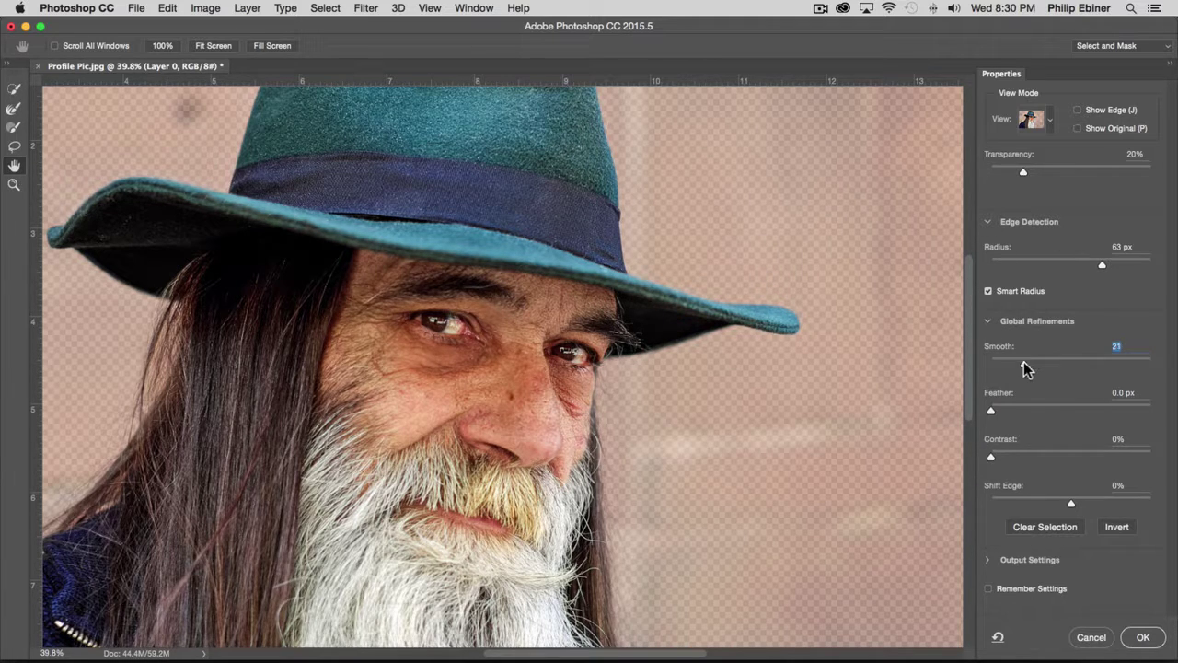
click(1017, 407)
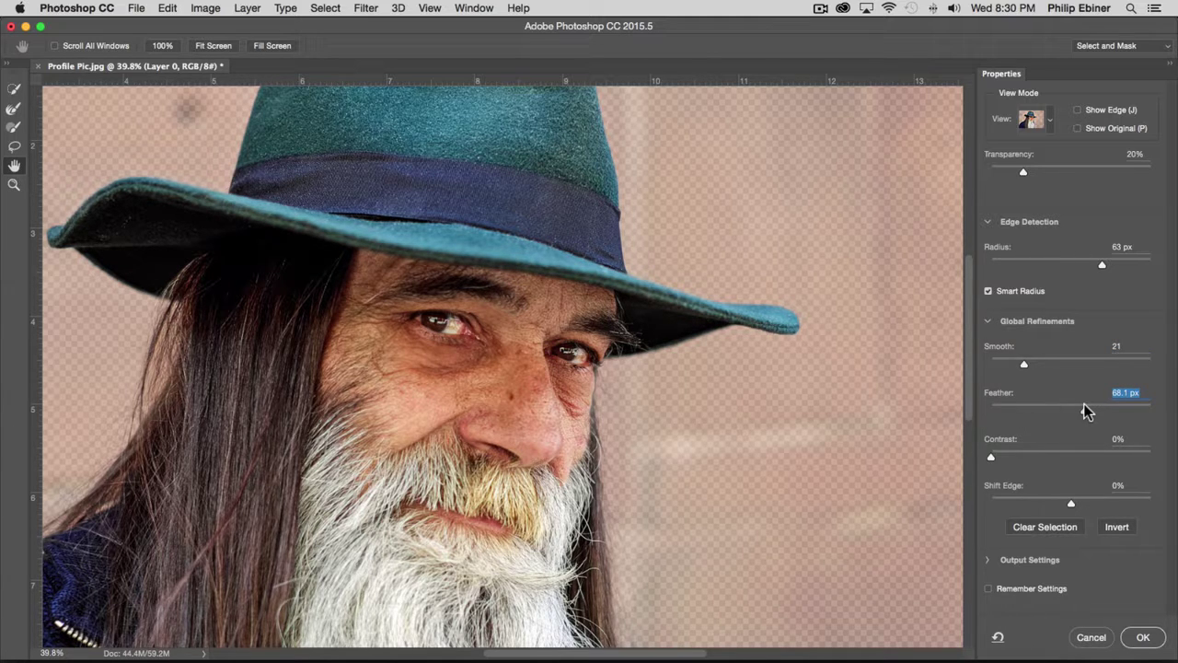
key(Tab)
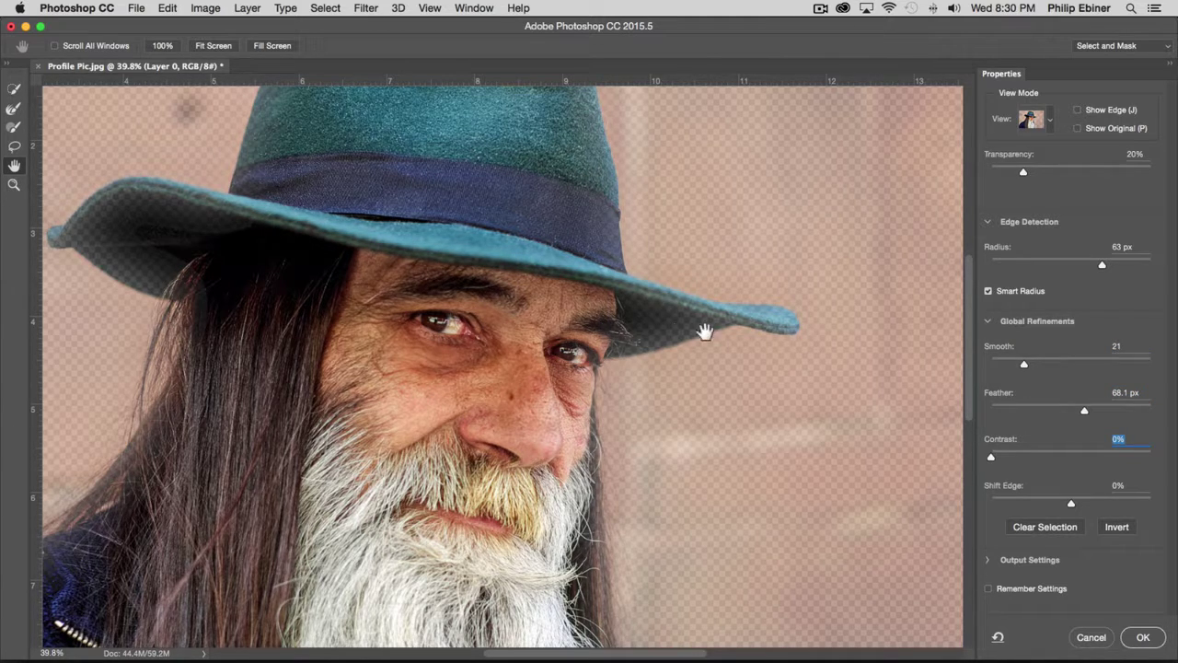
drag(1083, 411, 1006, 416)
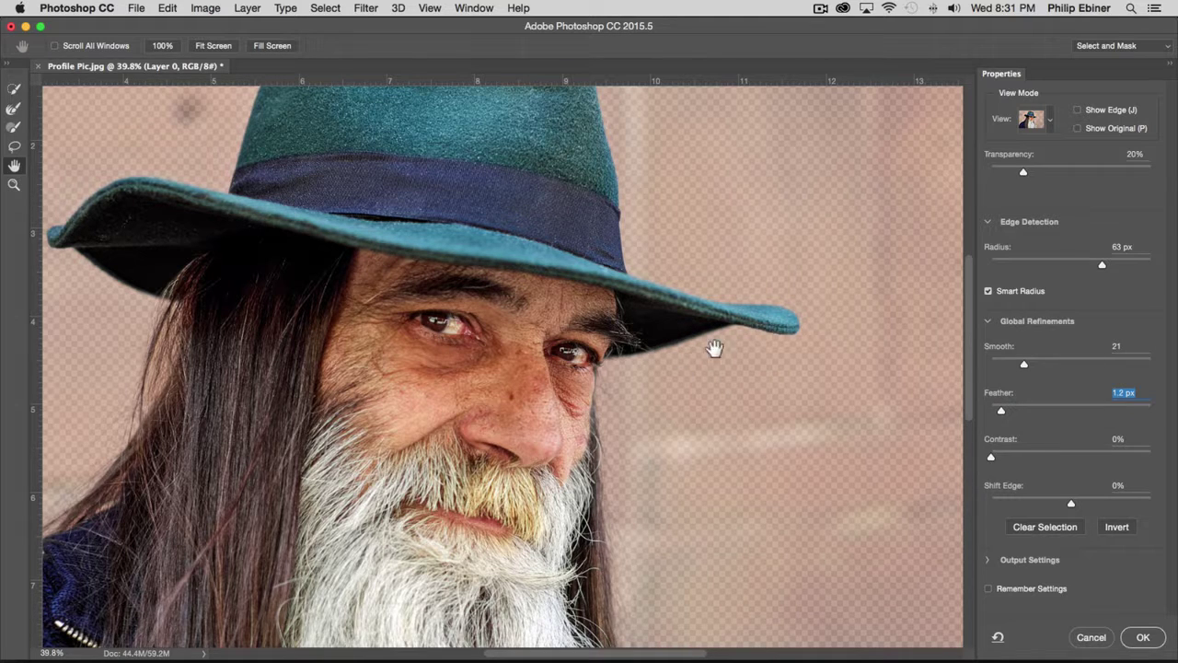
Step: Set the edge contrast to 17%, try shifting the edge outward and inward, and return Shift Edge to 0
click(1017, 452)
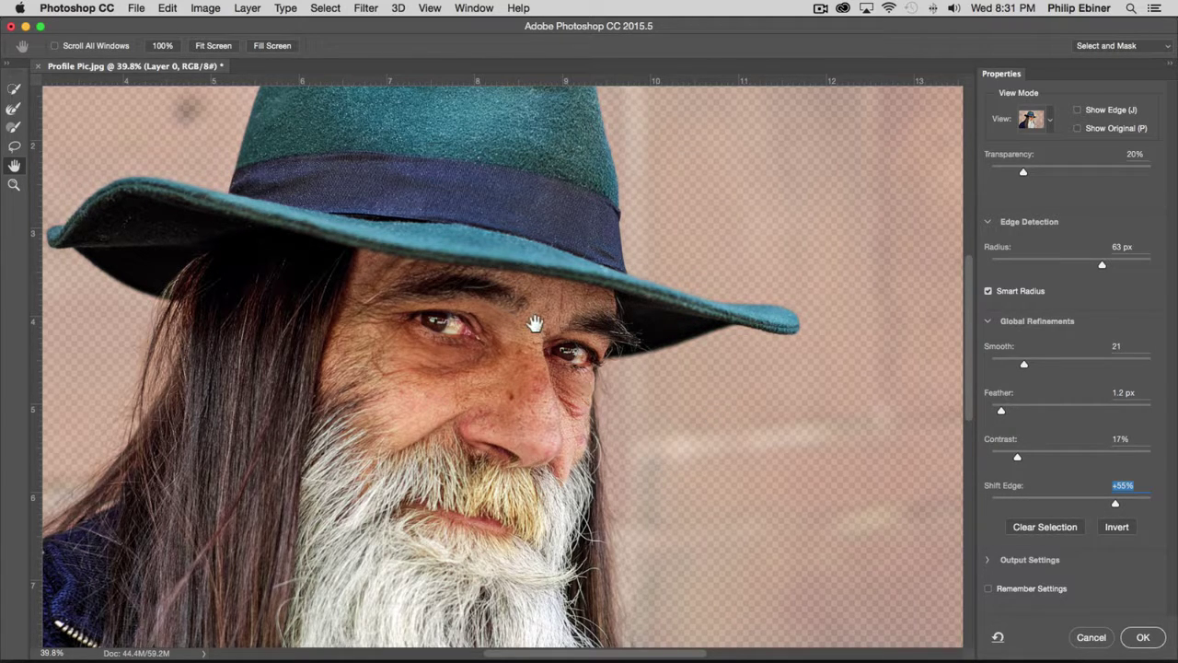
click(1017, 457)
click(992, 503)
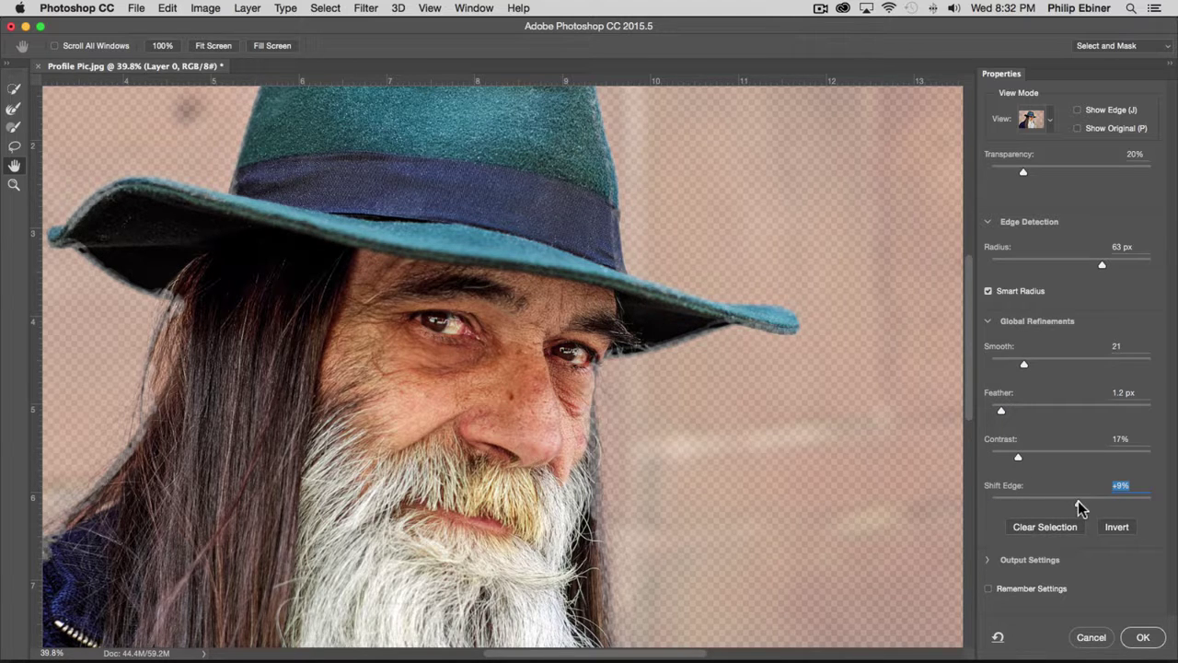
text(0)
Step: Preview the cutout on white, in black and white and on layers, and return to the onion skin view
click(1050, 119)
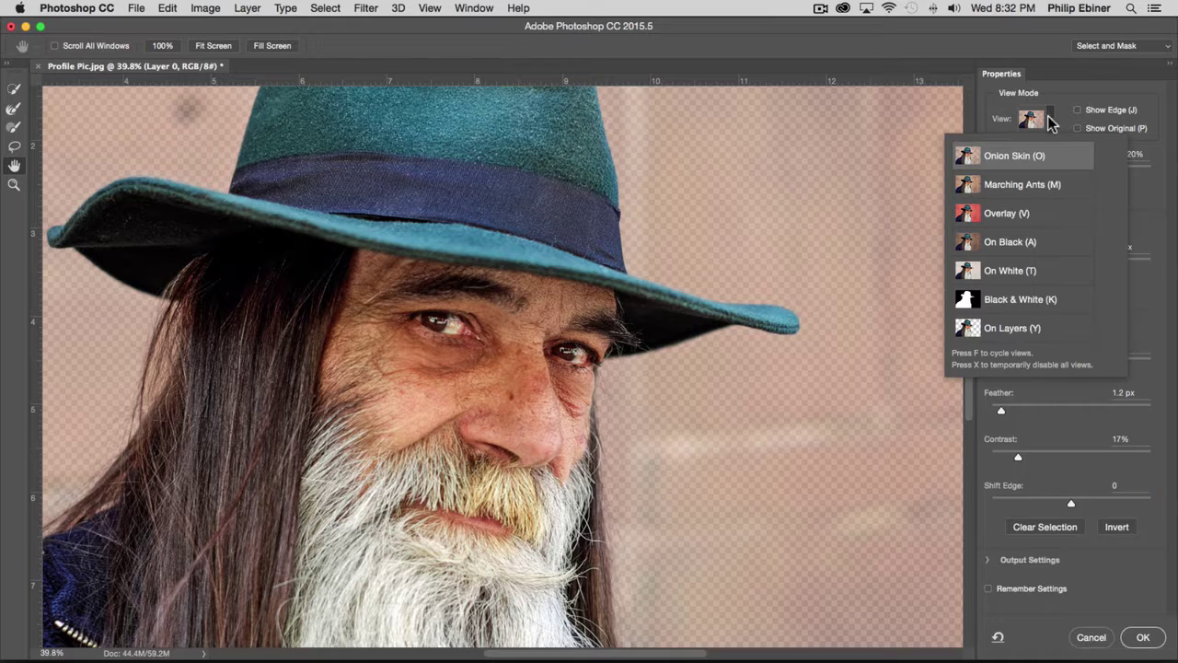
click(1064, 96)
click(1051, 119)
click(1008, 272)
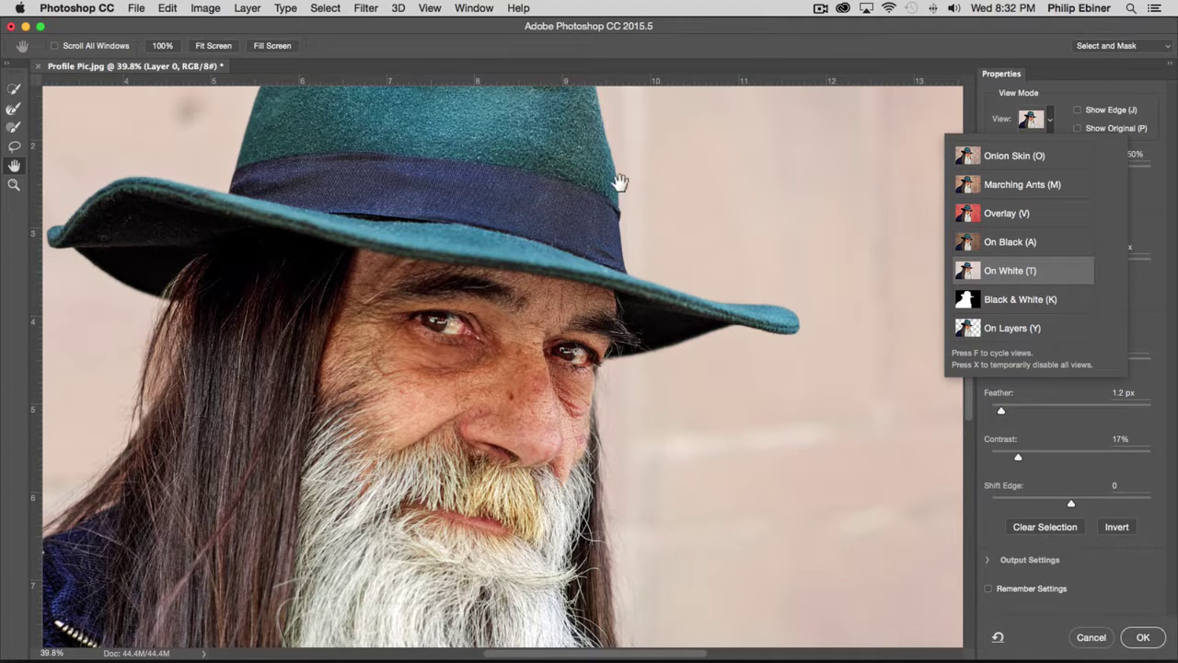
click(1020, 303)
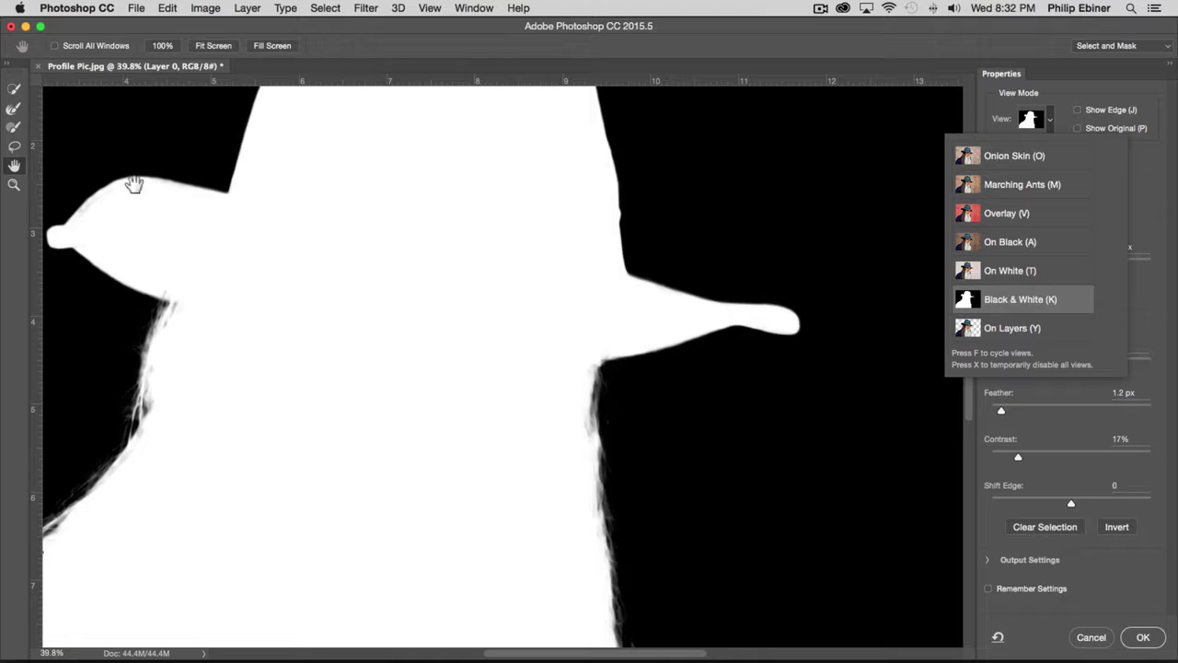
click(1024, 330)
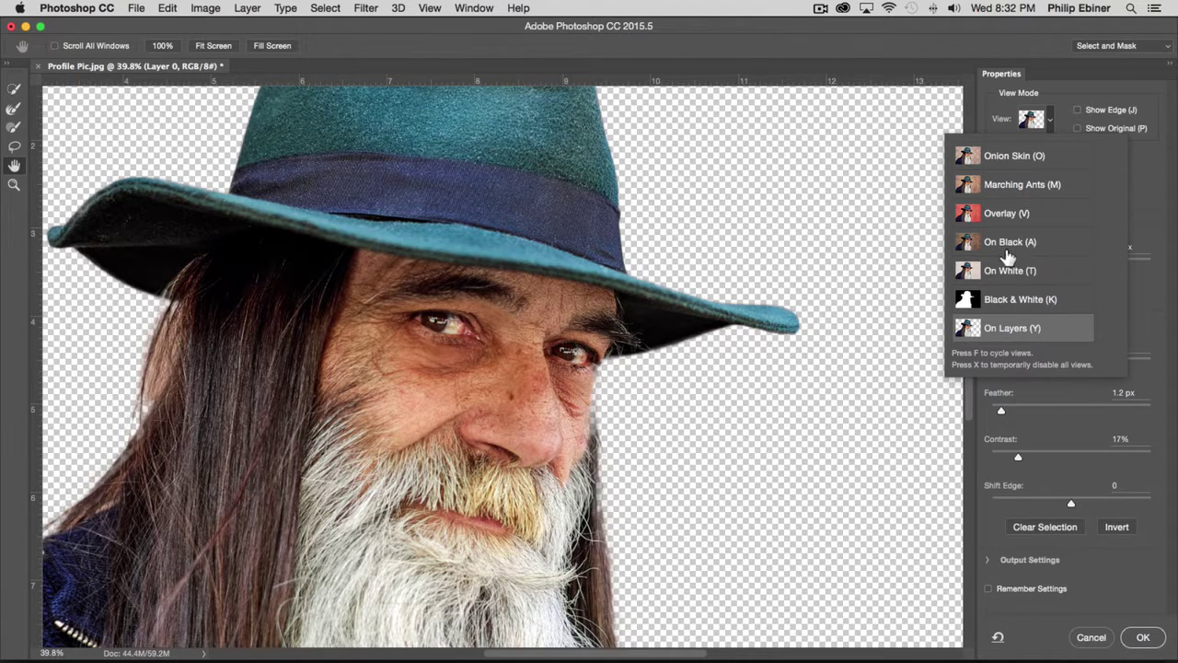
key(o)
click(1010, 96)
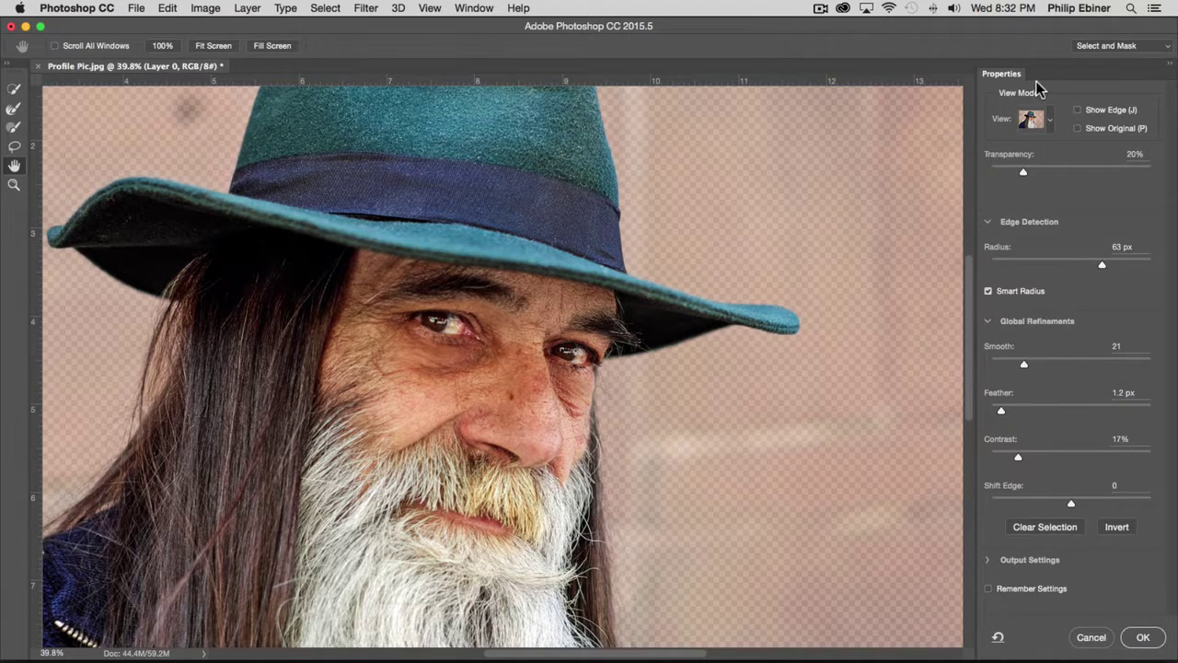
Step: Check the refined cutout across the whole image and apply the Select and Mask settings as a selection
key(z)
alt+click(732, 272)
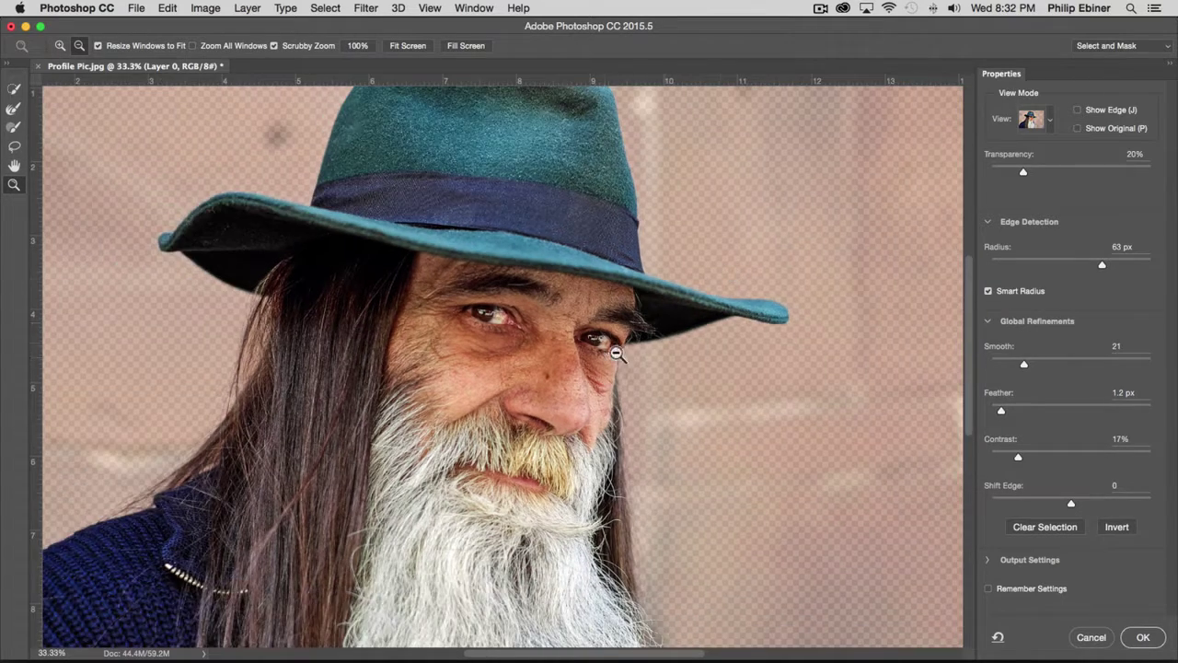
alt+click(732, 271)
alt+click(726, 405)
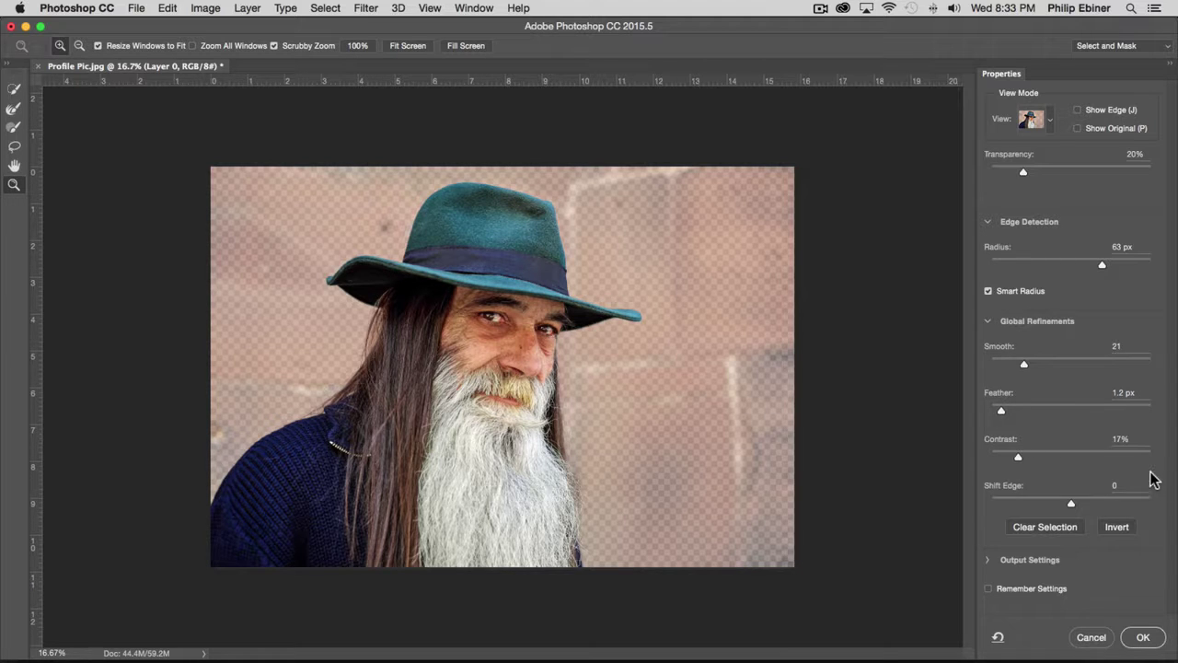
click(1143, 637)
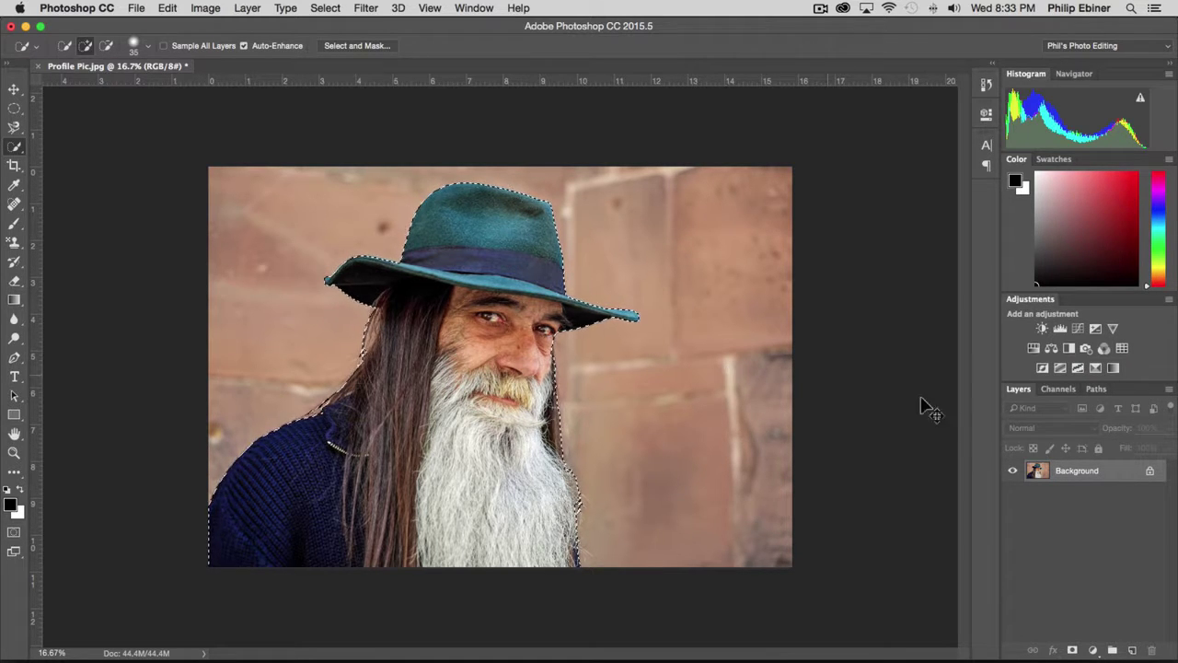
Step: Copy the selected man onto a new layer and hide the Background layer
key(ctrl+j)
click(1013, 495)
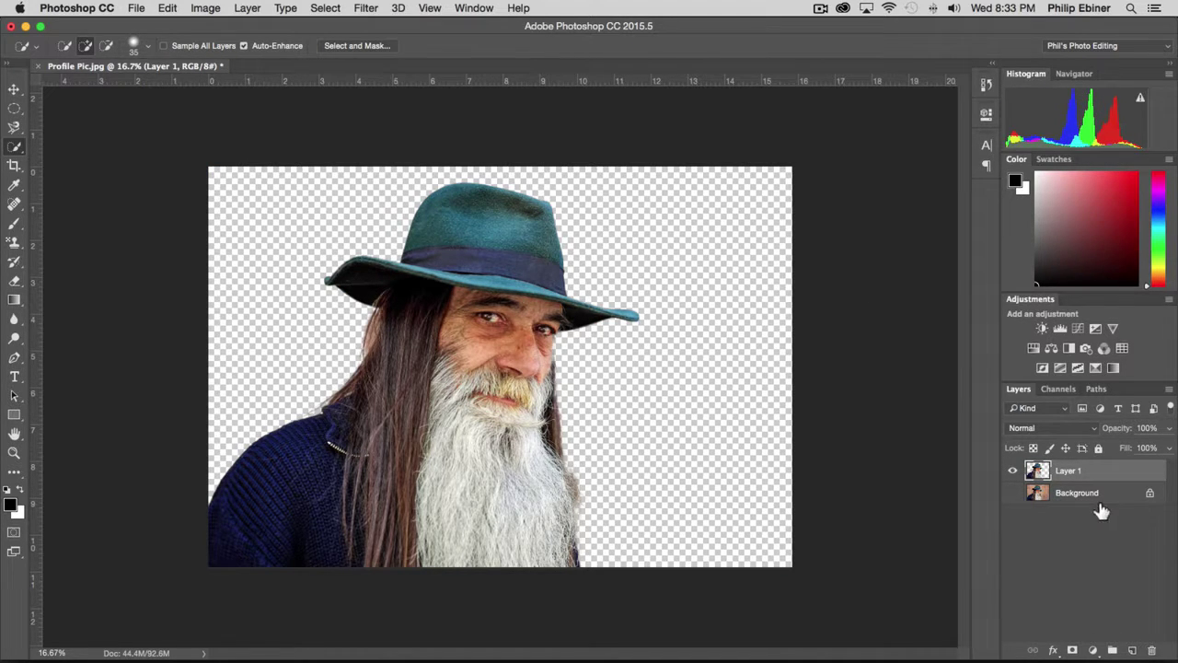
Step: Add a white (ffffff) Solid Color fill layer and place it beneath the cutout layer of the man
click(1093, 650)
click(1092, 650)
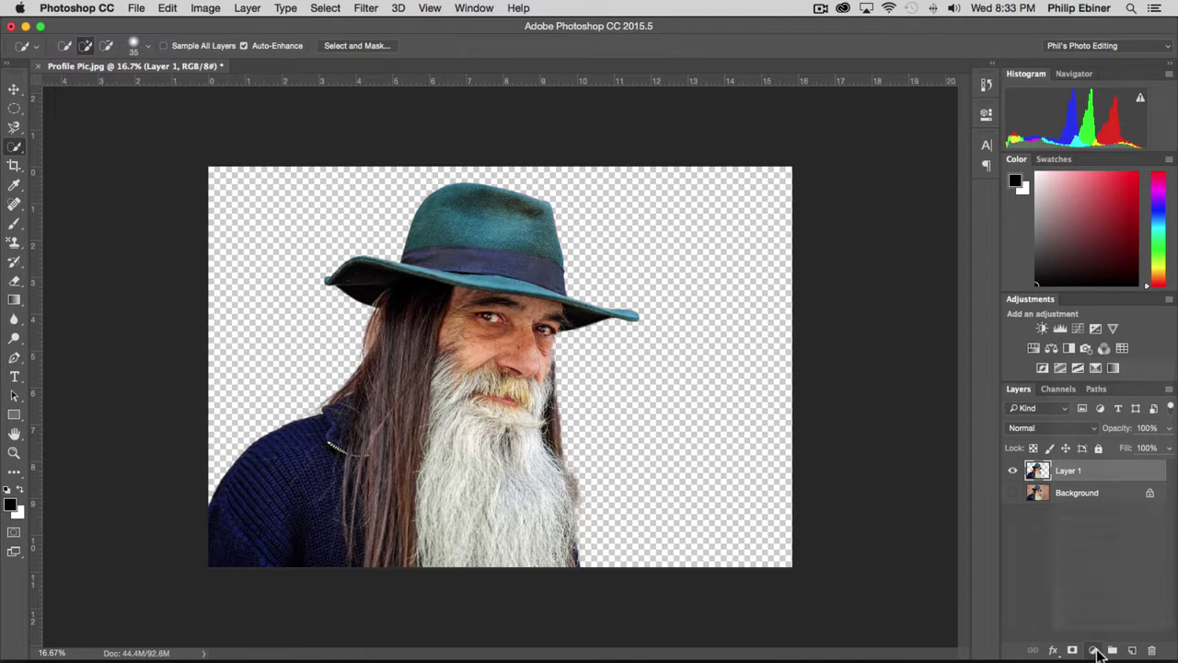
click(1095, 651)
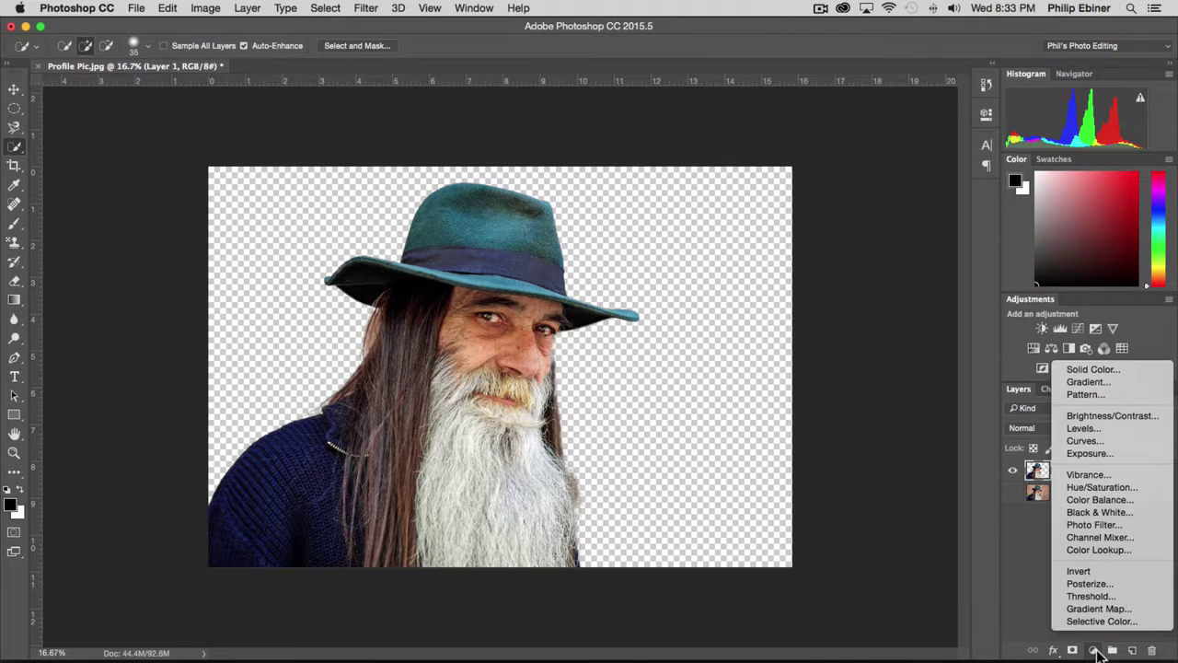
click(1099, 371)
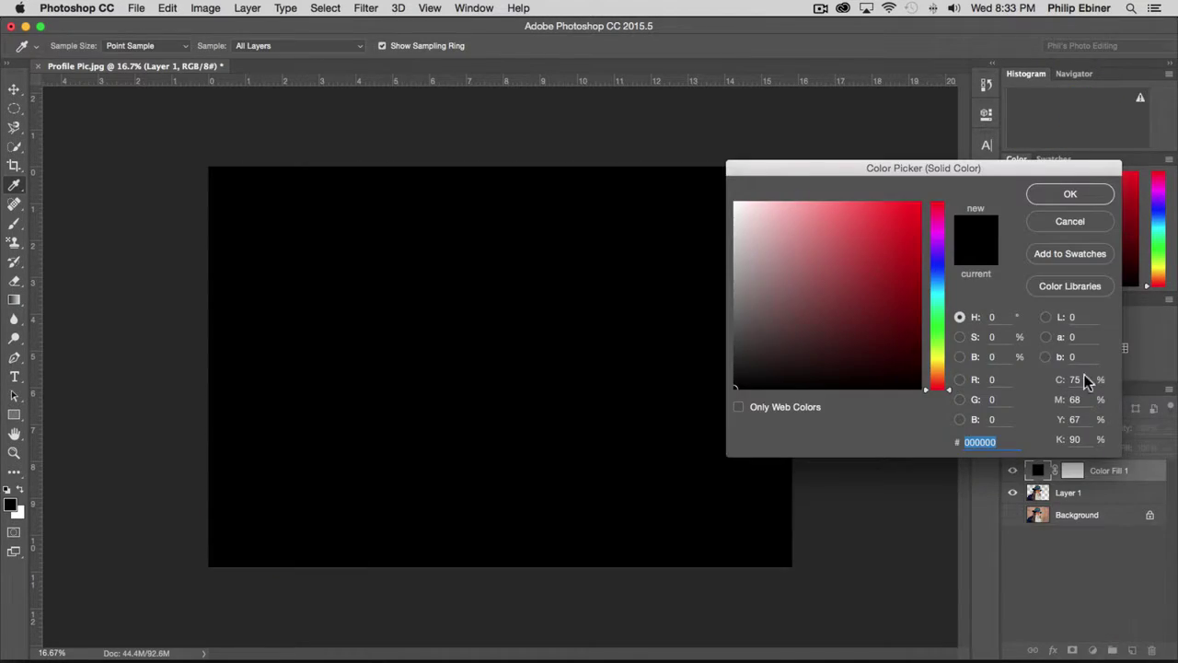
drag(815, 370, 646, 61)
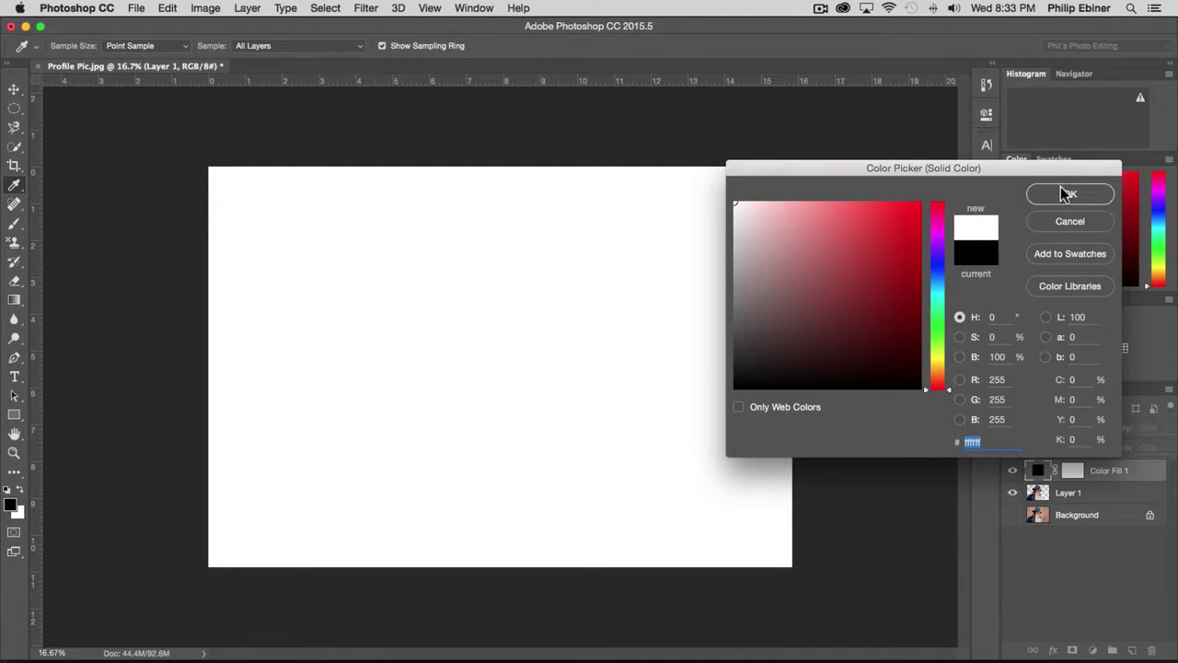
click(1065, 193)
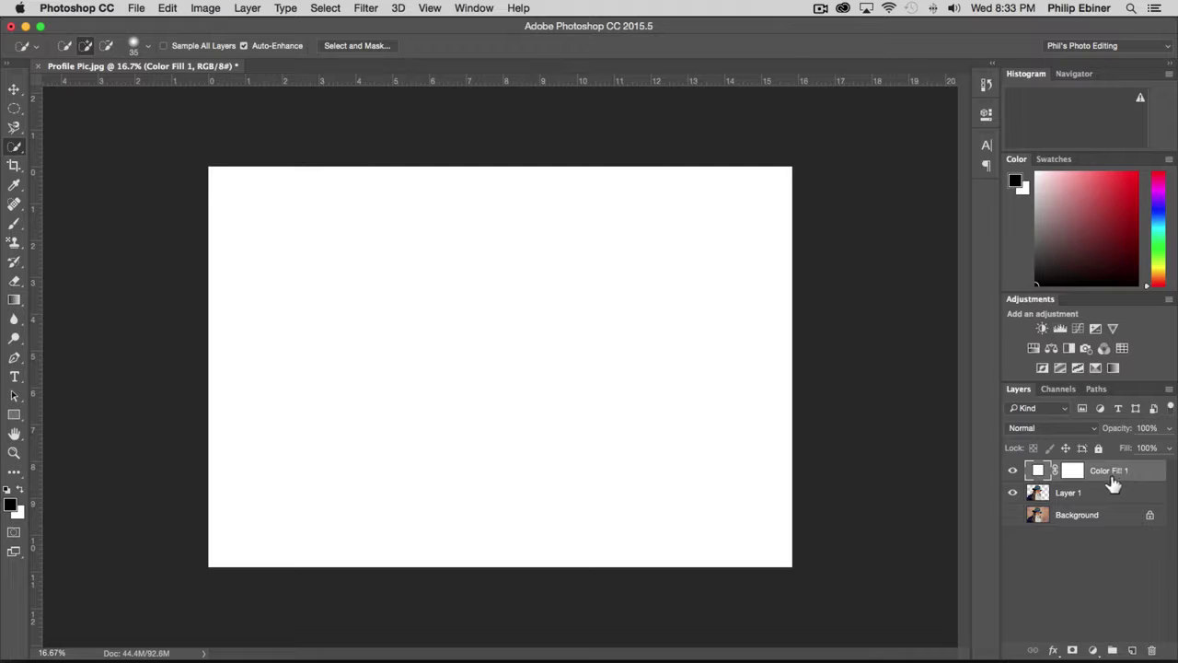
drag(1114, 485, 1109, 507)
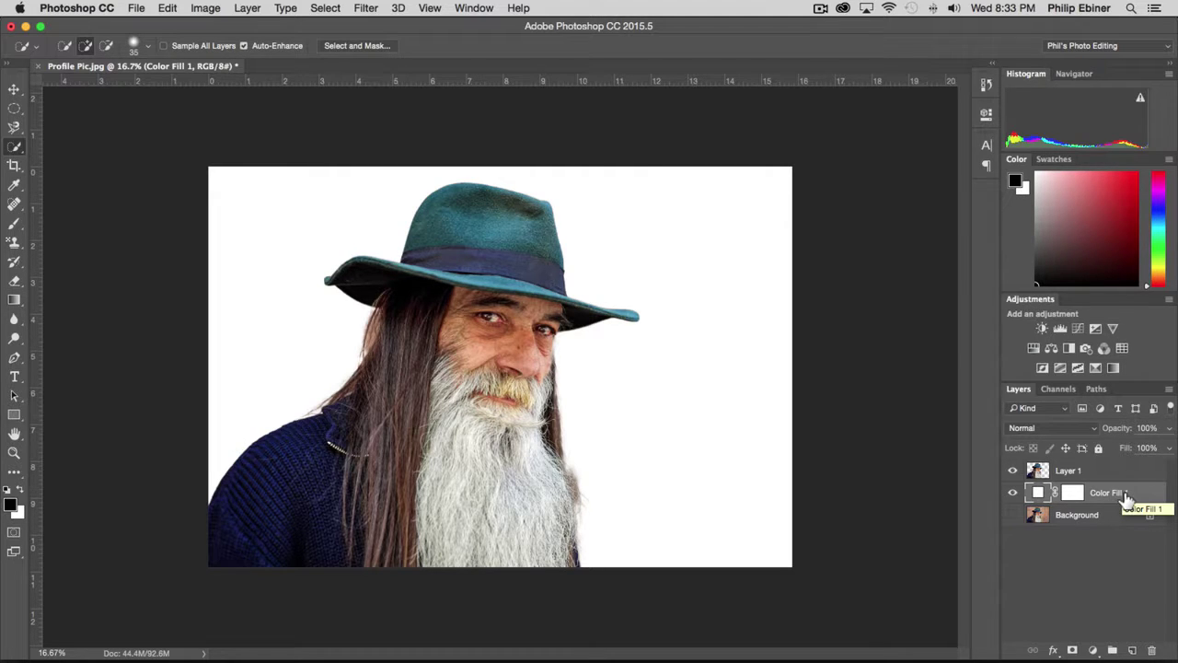
Step: Add a black (000000) Solid Color fill layer between the man's cutout and the white fill layer
click(1092, 650)
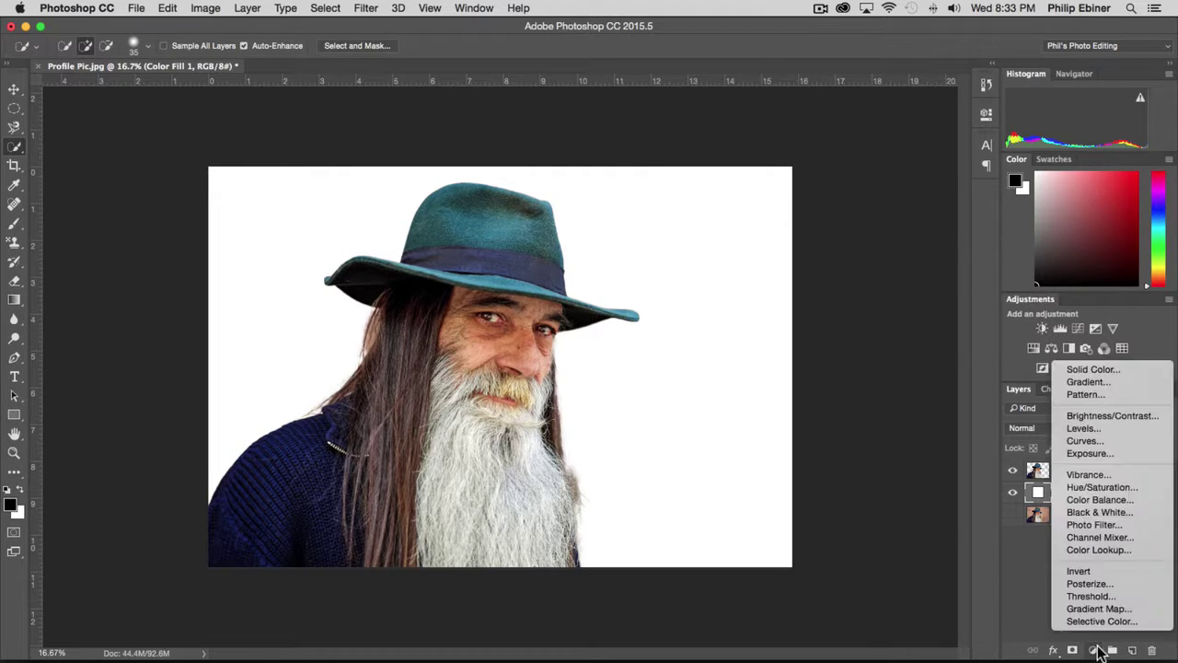
click(1104, 369)
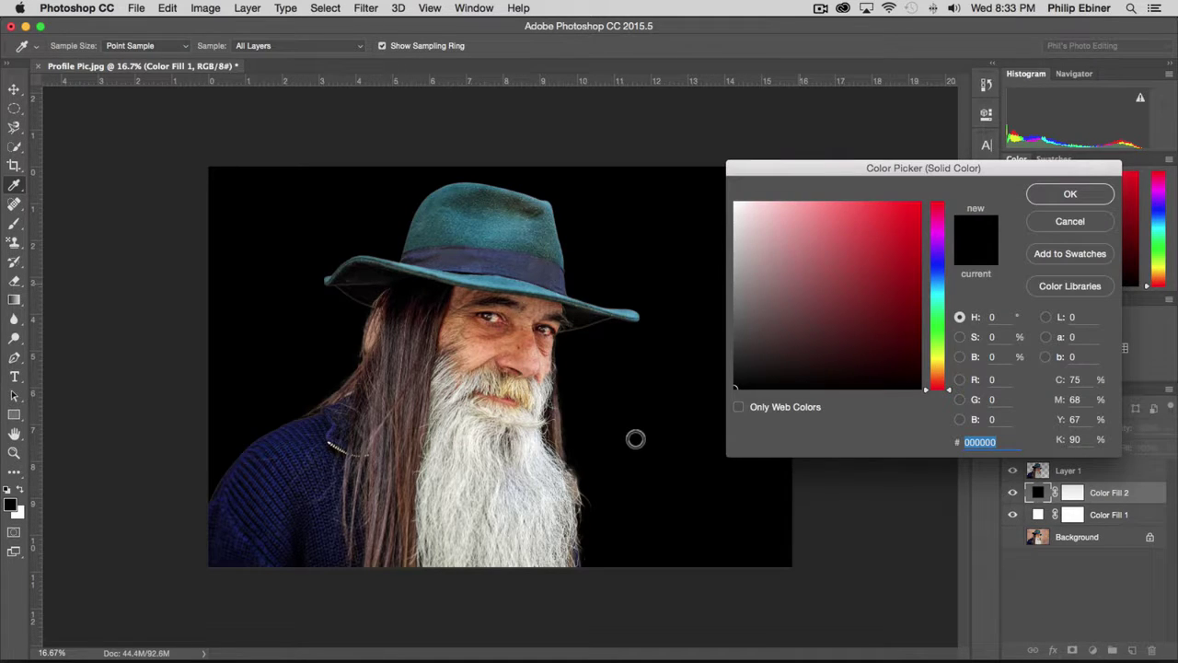
click(1068, 193)
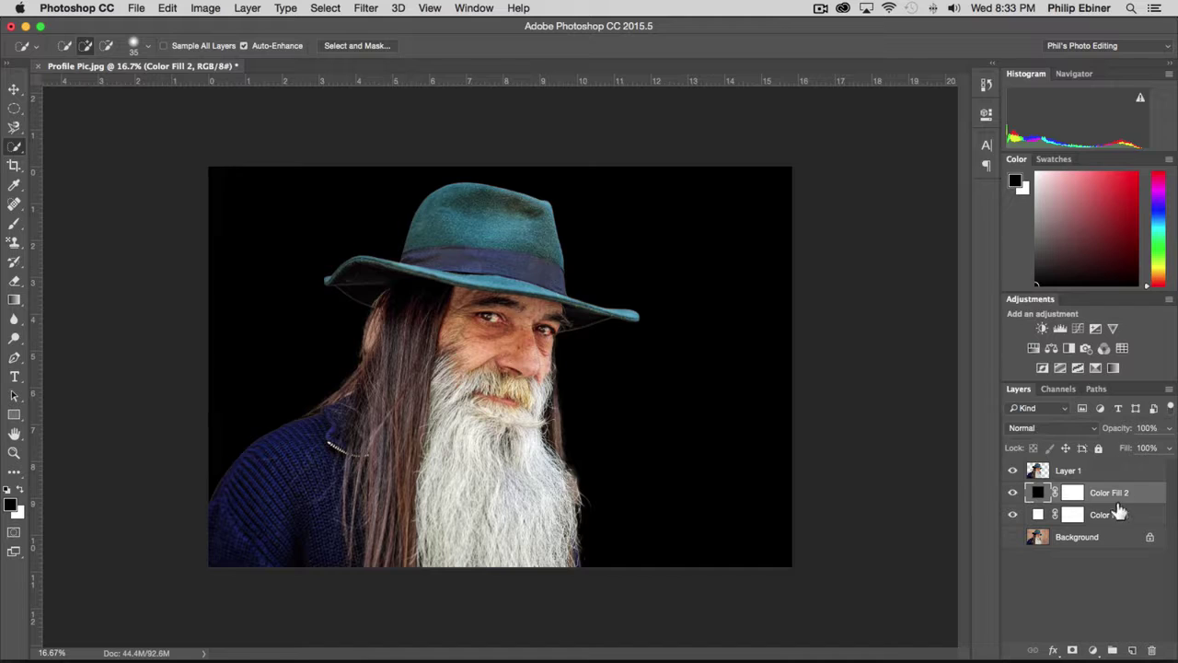
Step: Paint black on the black fill layer's mask with a large soft 3562 px brush to reveal a white glow behind the man
click(1073, 494)
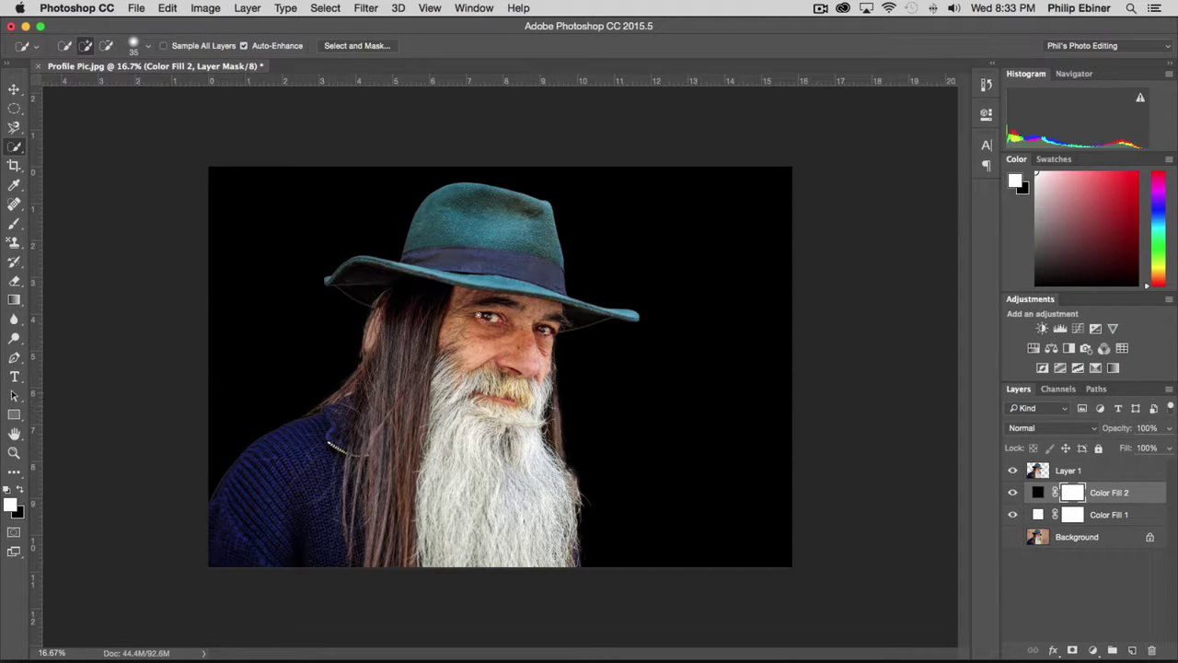
key(b)
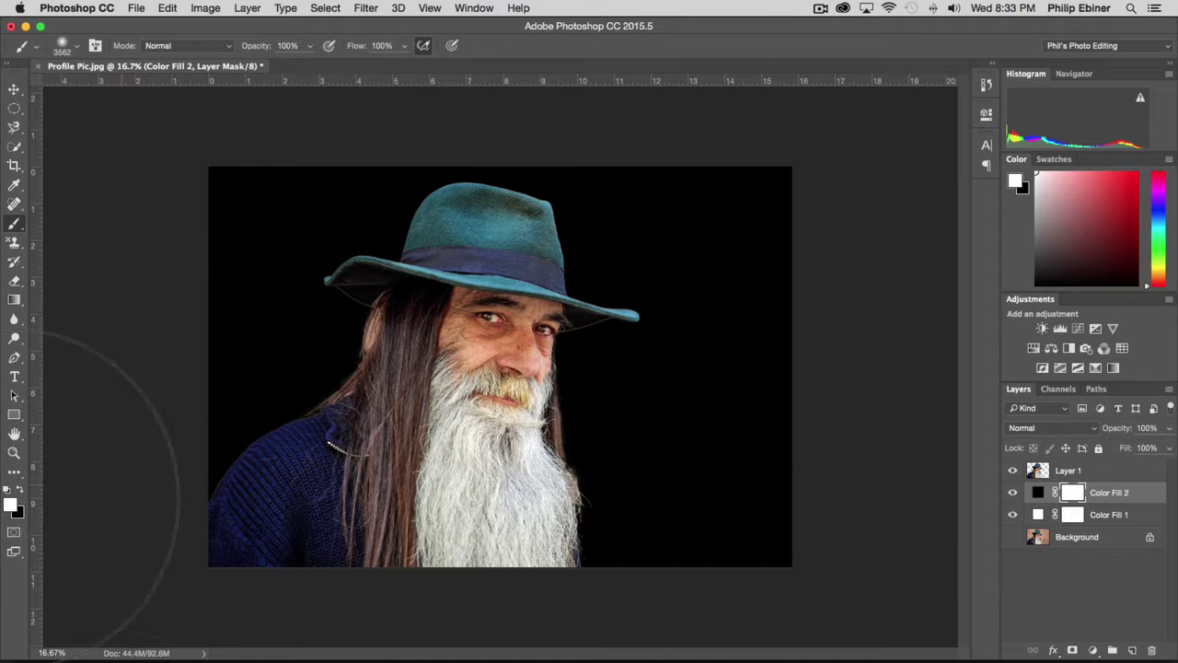
key(x)
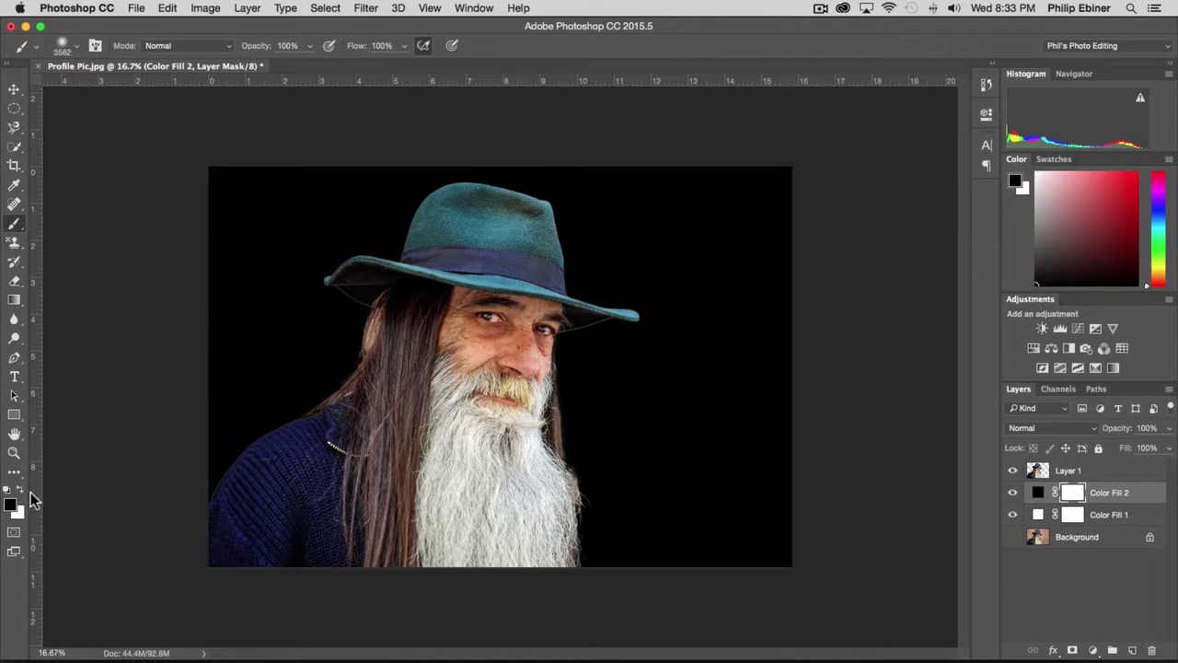
click(464, 355)
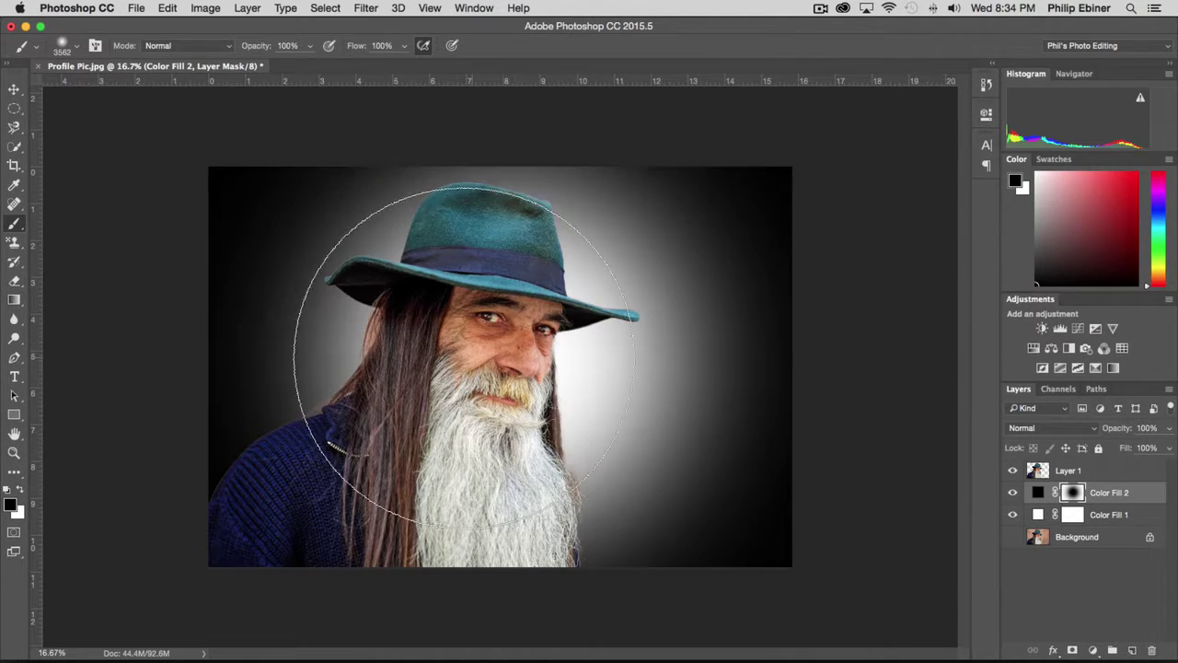
click(451, 460)
click(527, 405)
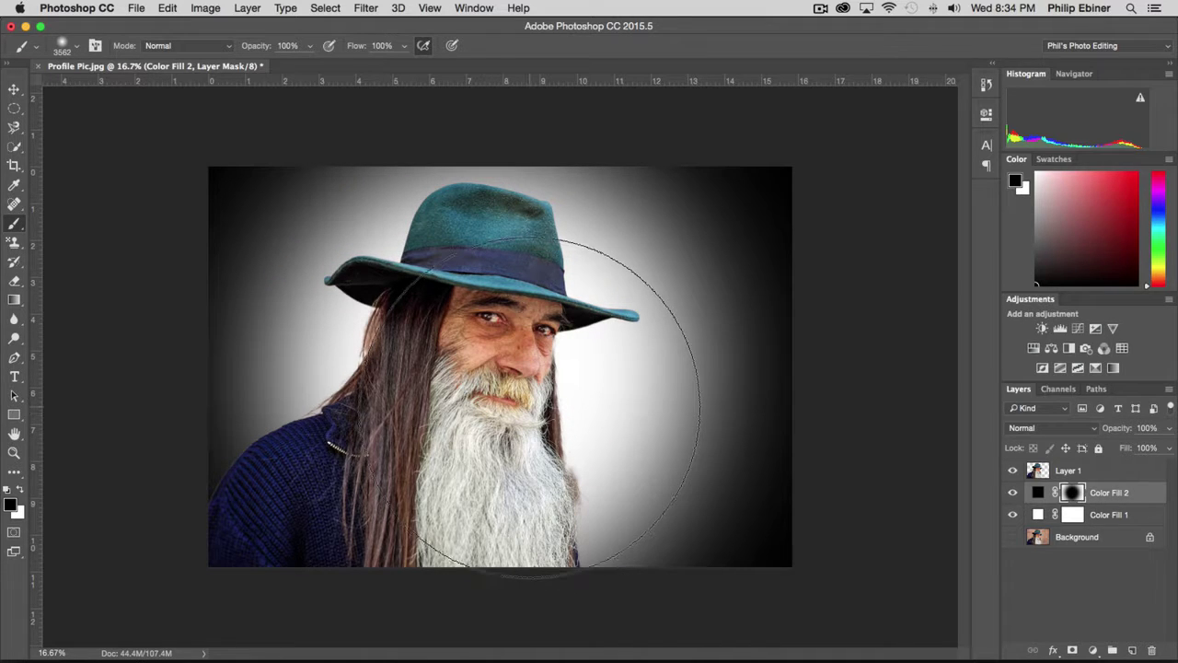
click(590, 350)
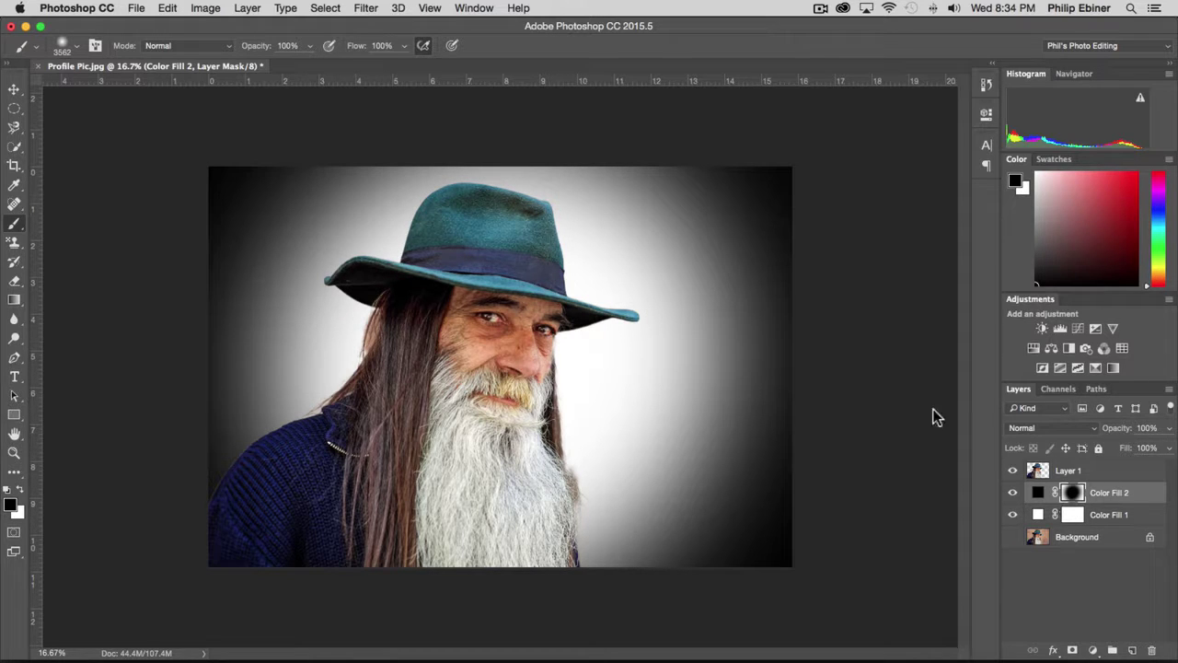
Step: Set the black fill layer's opacity to 48% and deselect the layer with the Move tool
drag(1123, 429, 1112, 435)
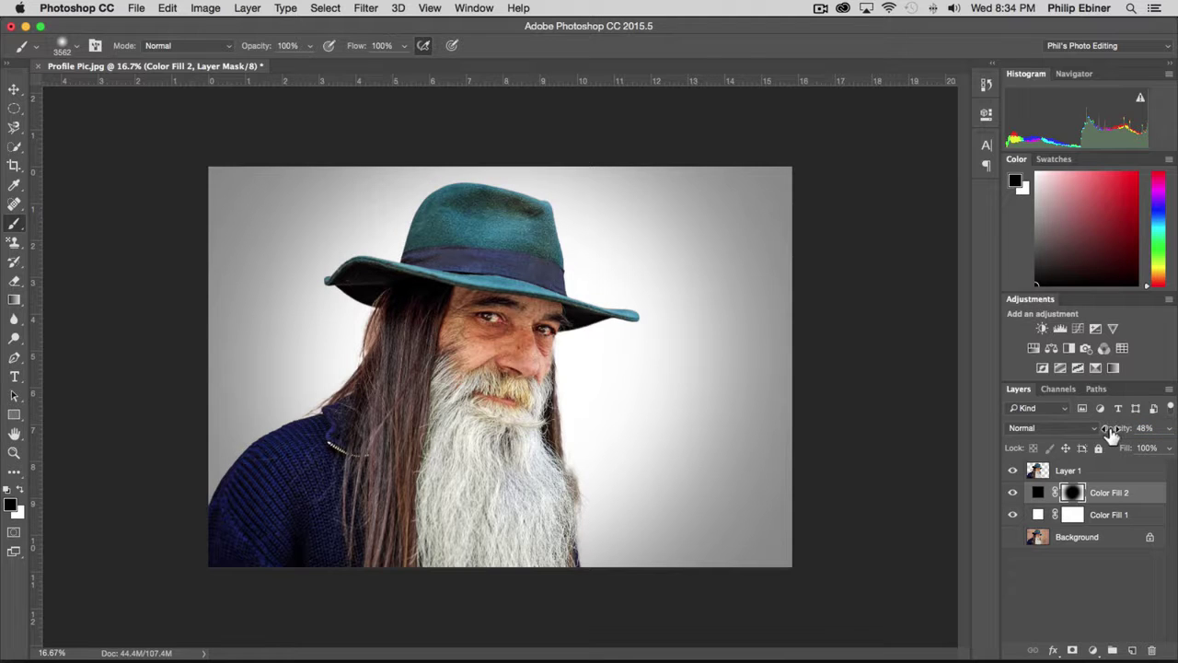
click(14, 89)
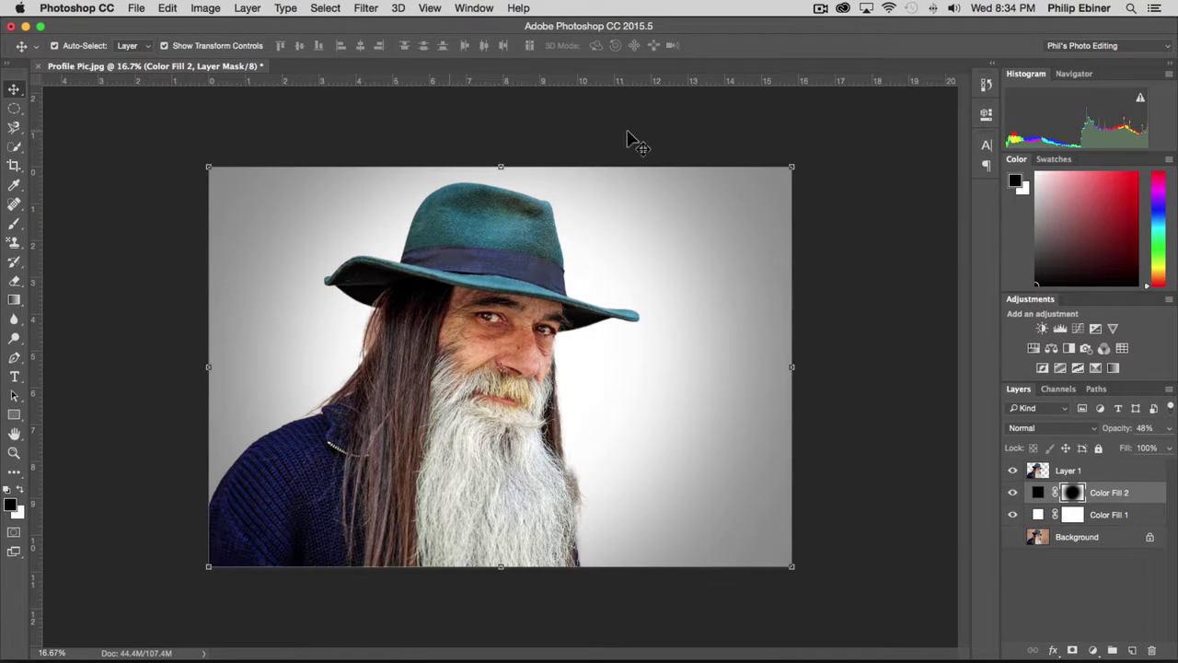
click(824, 187)
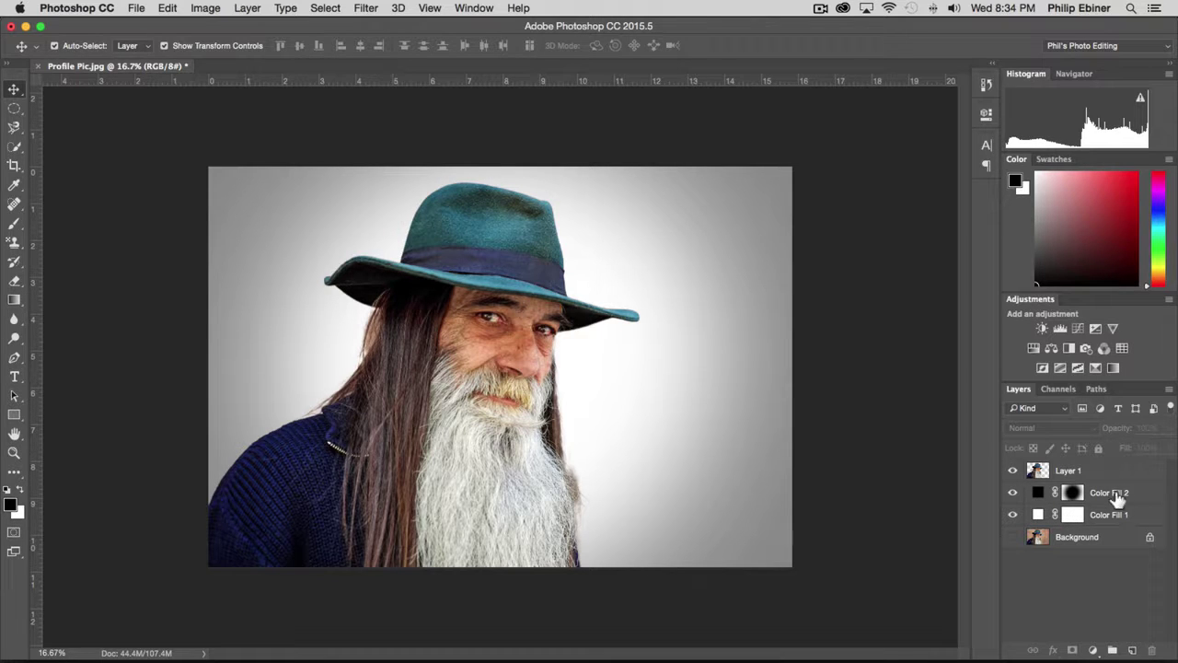
mouse_move(1115, 497)
mouse_down()
mouse_move(1102, 463)
mouse_move(1108, 507)
mouse_up()
key(alt+bracketright)
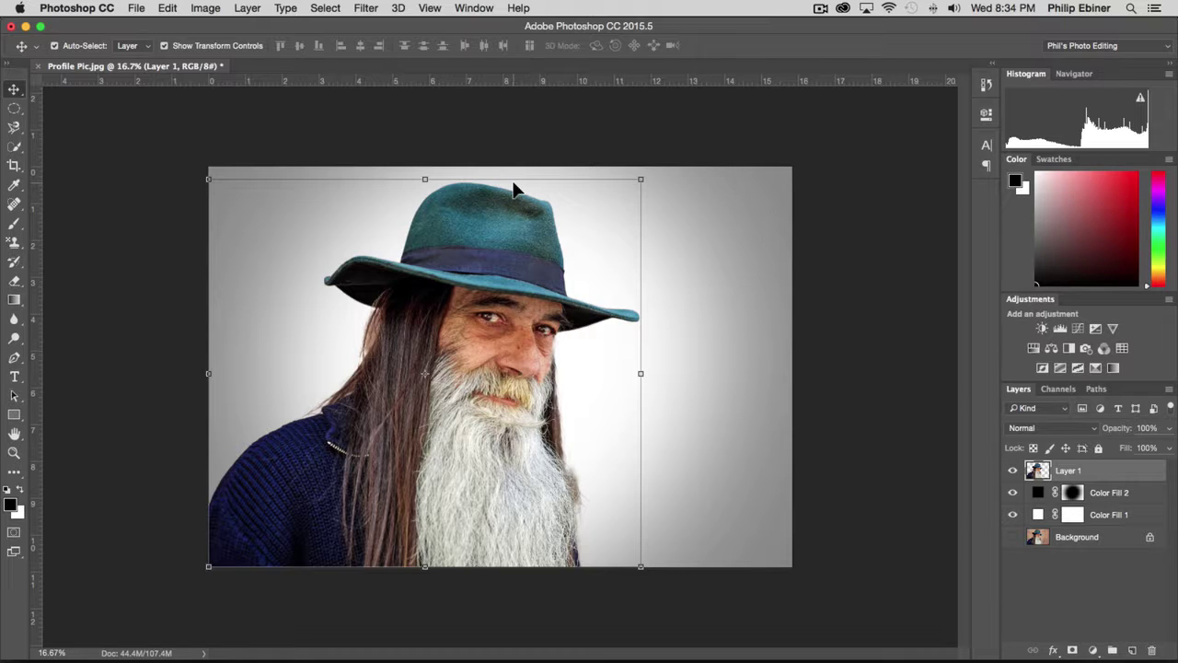
click(876, 160)
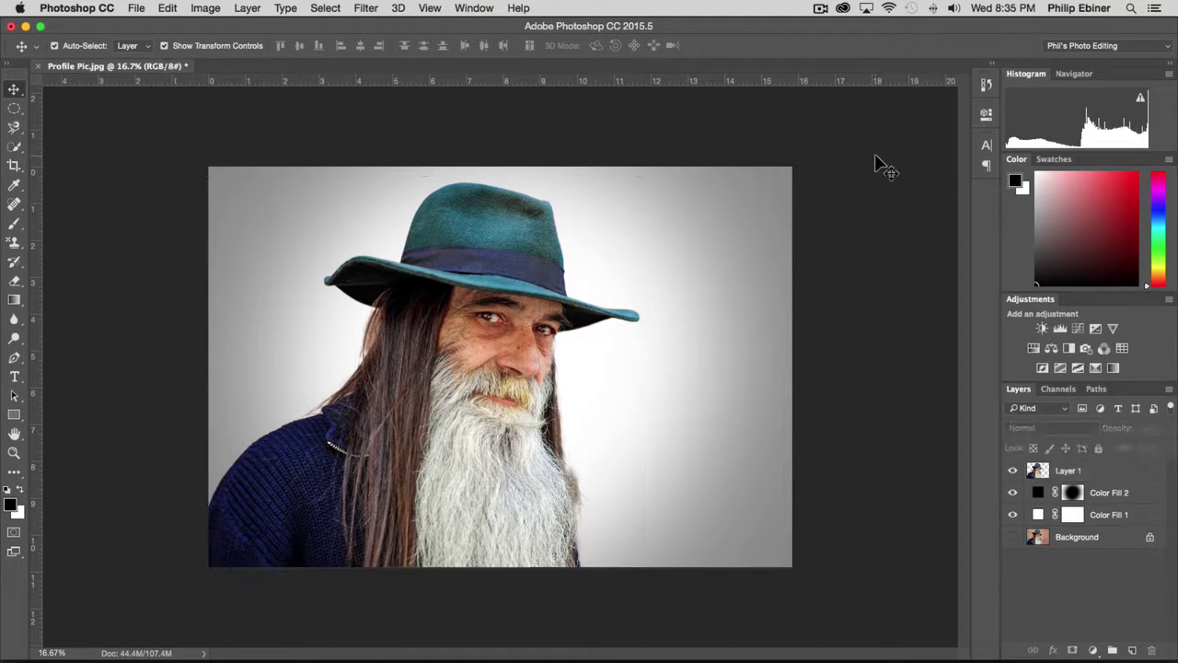